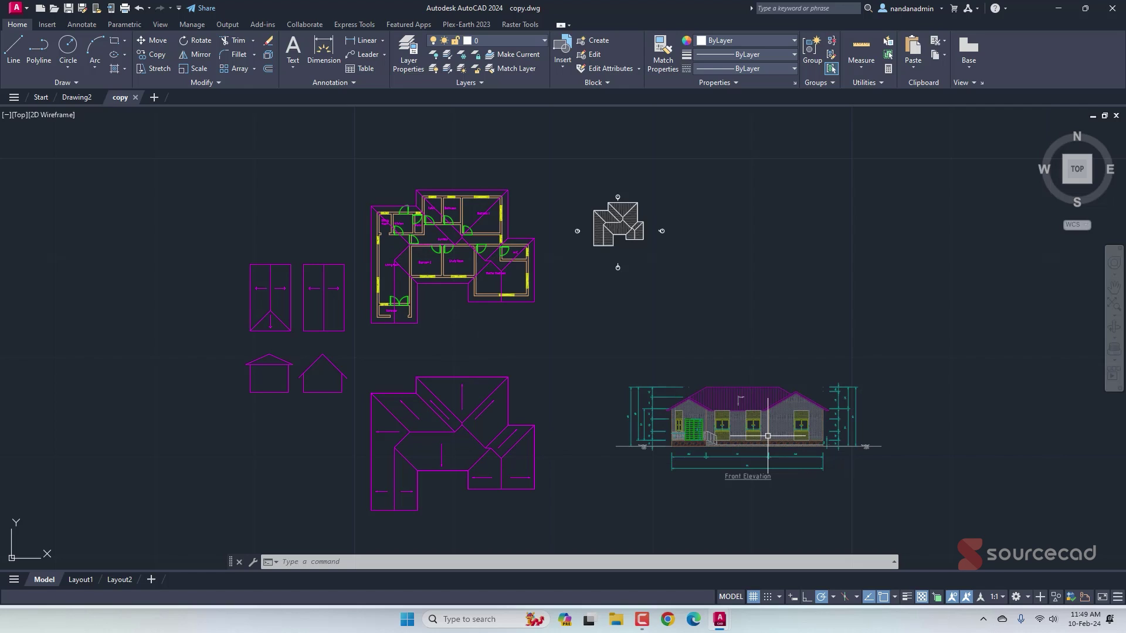
# Window-select the lower roof plan in copy.dwg and copy it to the clipboard.
pyautogui.scroll(2, 730, 427)
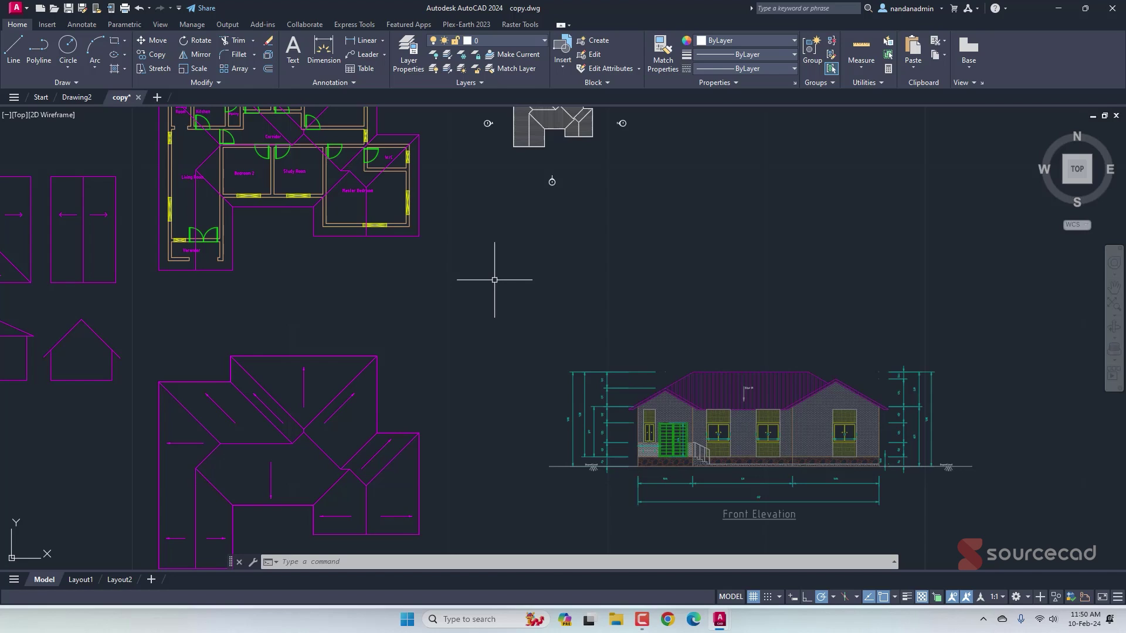
pyautogui.scroll(-2, 494, 279)
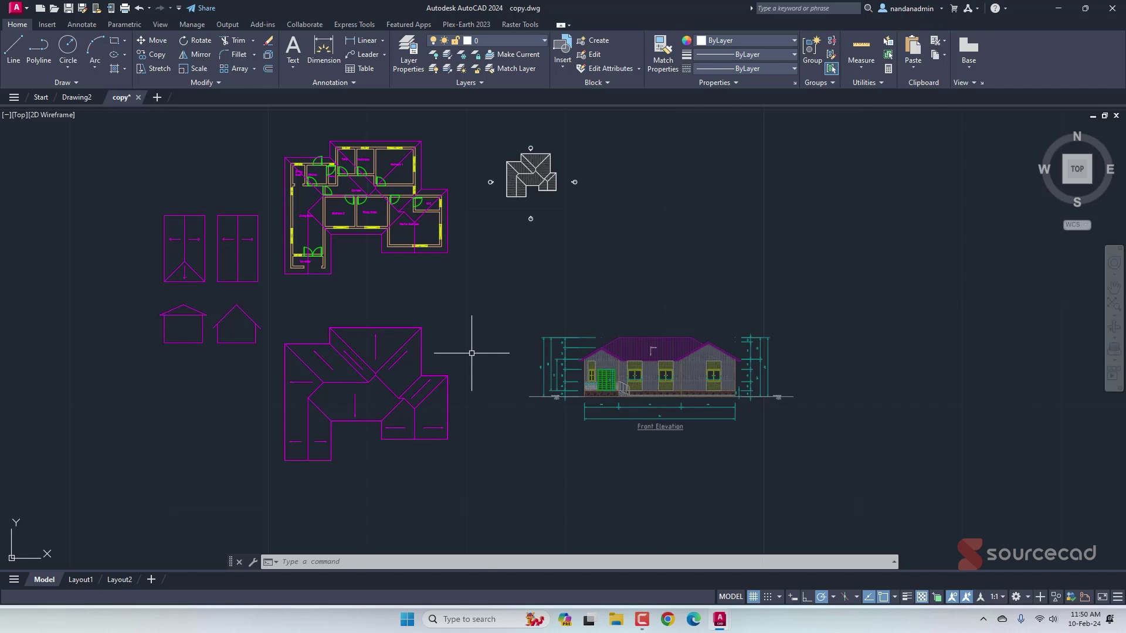
pyautogui.click(273, 306)
pyautogui.click(480, 485)
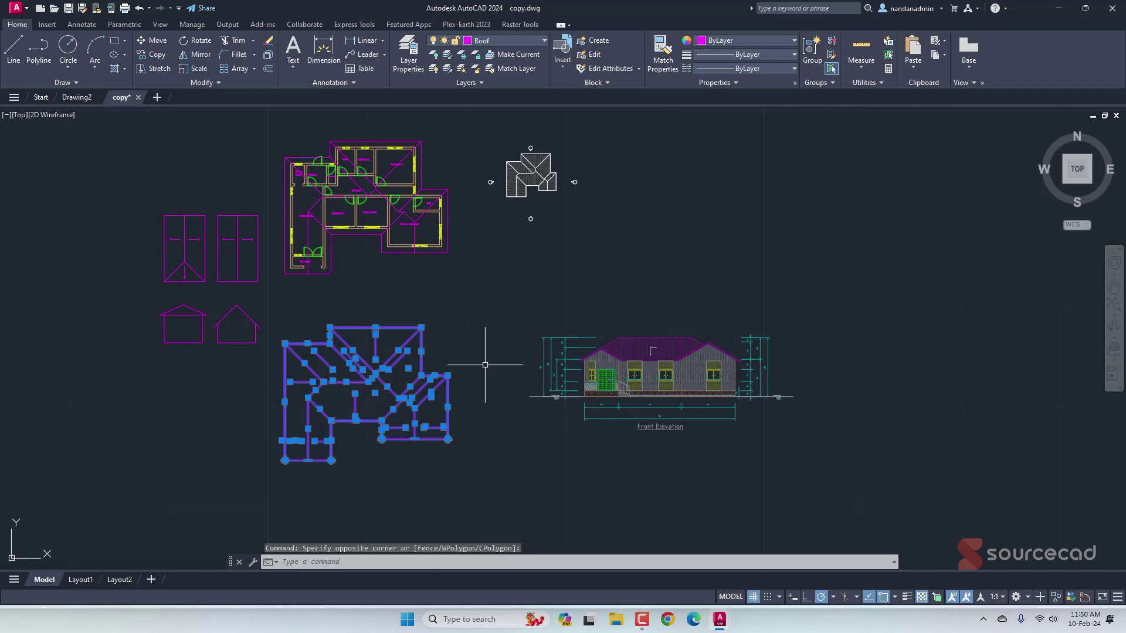
pyautogui.hotkey('ctrl', 'c')
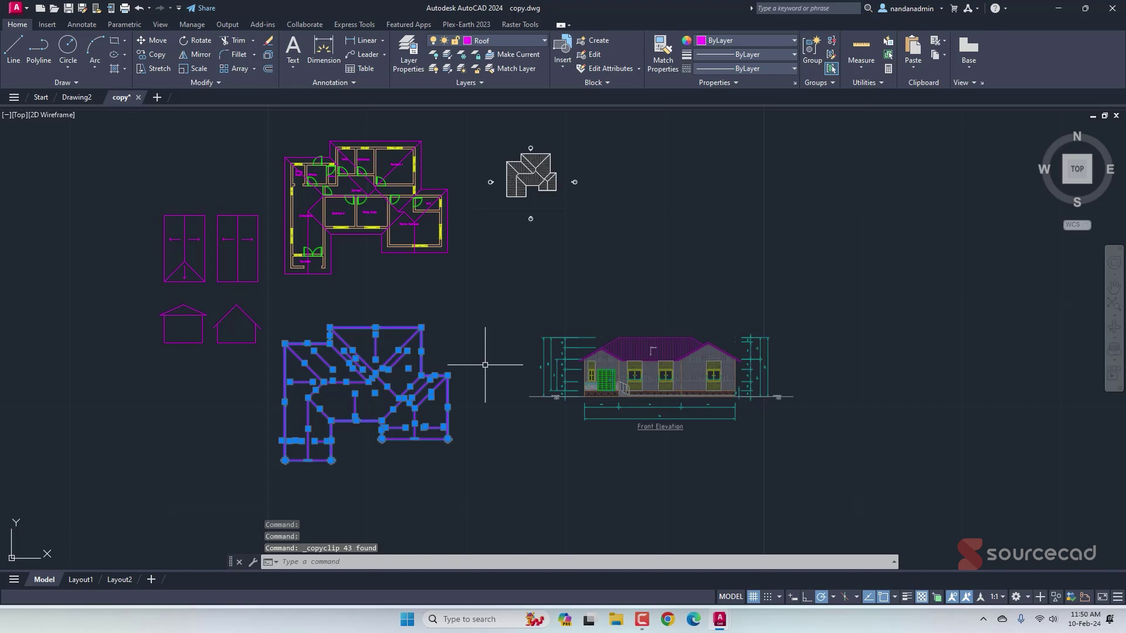
# Paste the roof plan into the blank Drawing2 and place it.
pyautogui.click(84, 96)
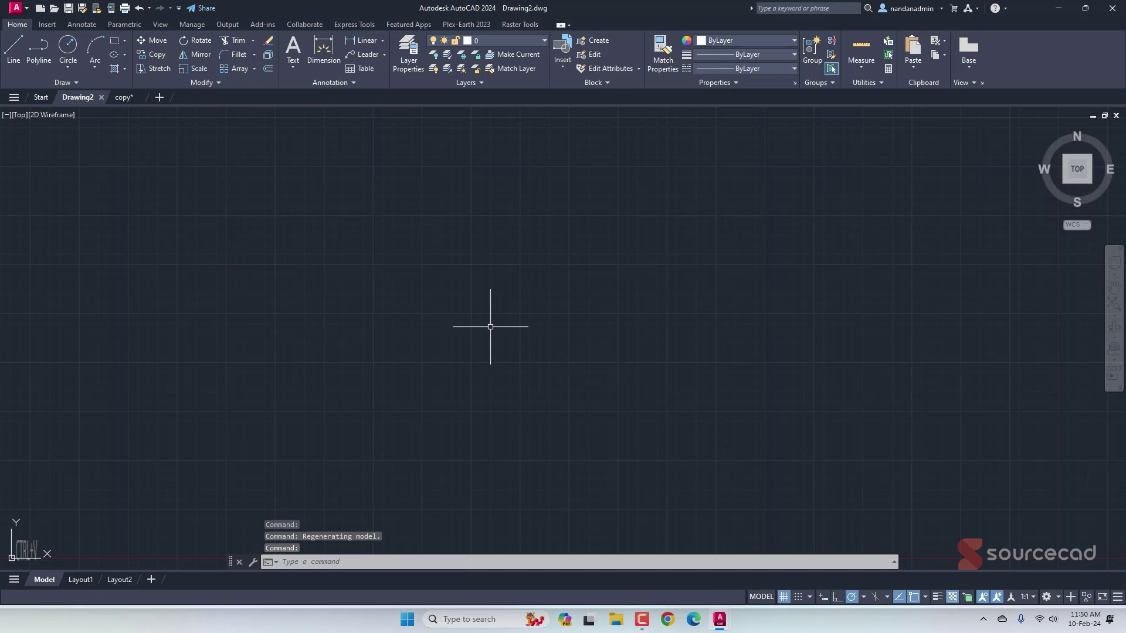
pyautogui.hotkey('ctrl', 'v')
pyautogui.click(316, 448)
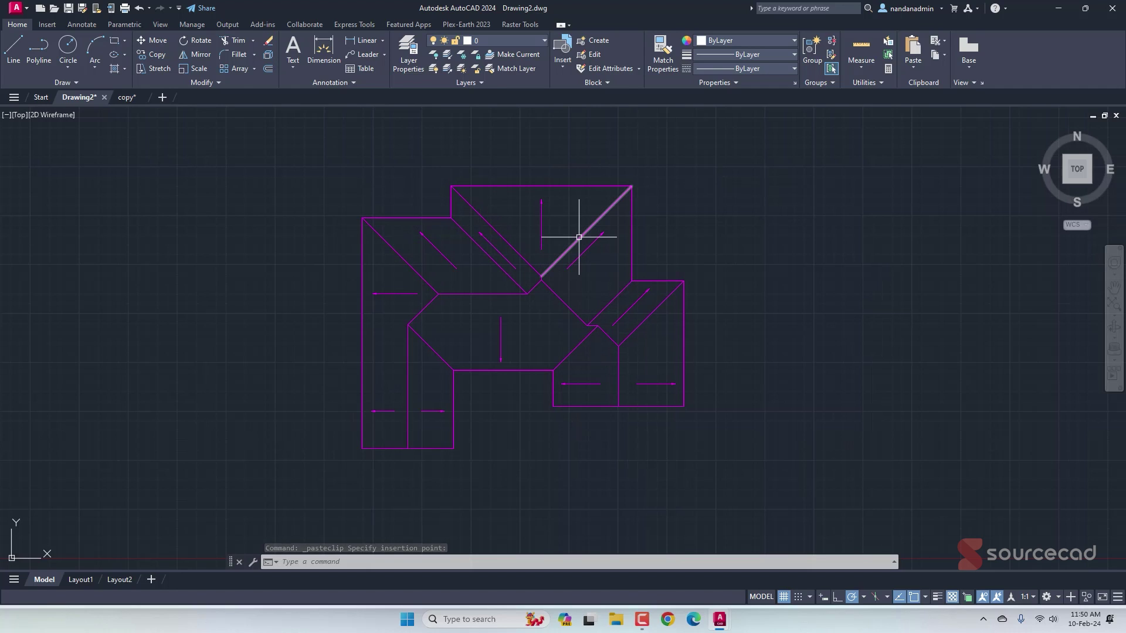
# Open the layer list to see the Roof layer carried into Drawing2.
pyautogui.click(515, 39)
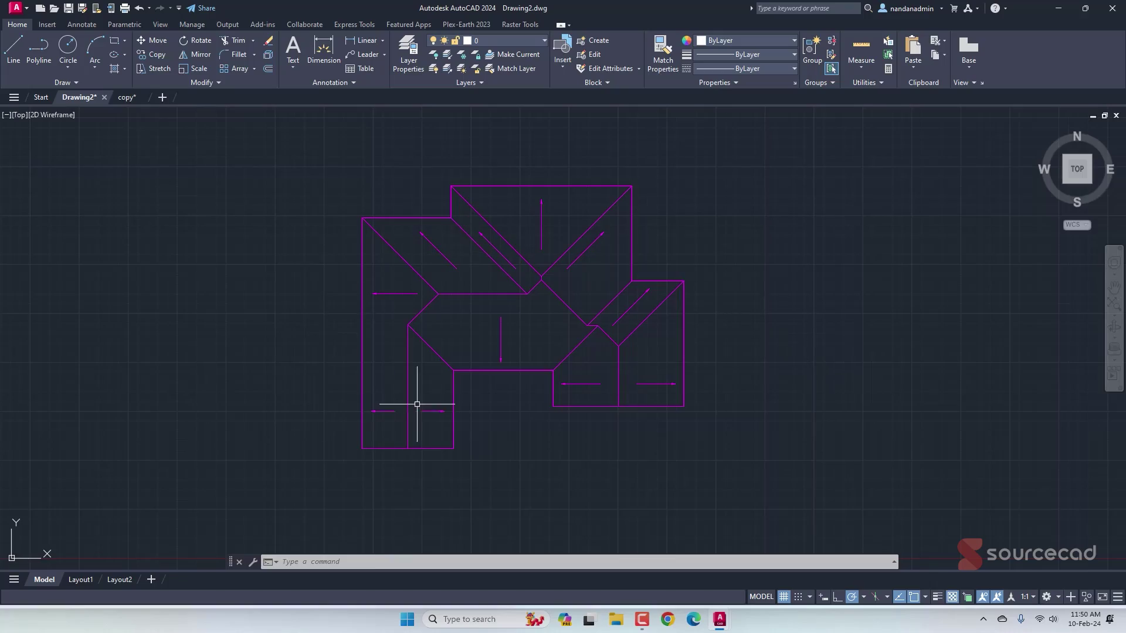
pyautogui.click(125, 97)
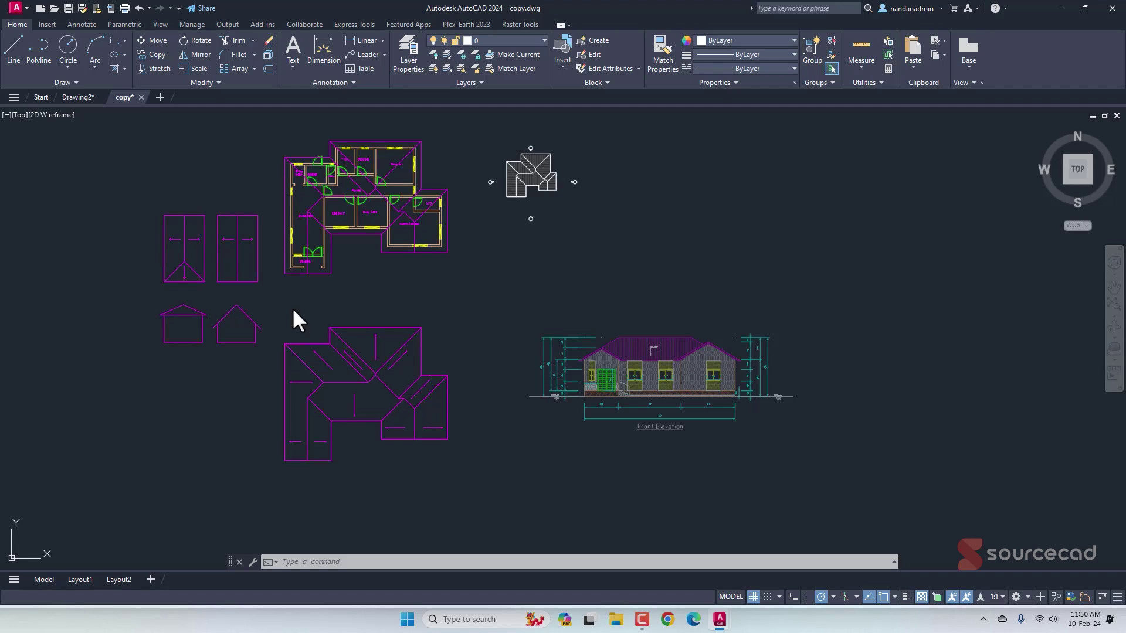
pyautogui.click(462, 300)
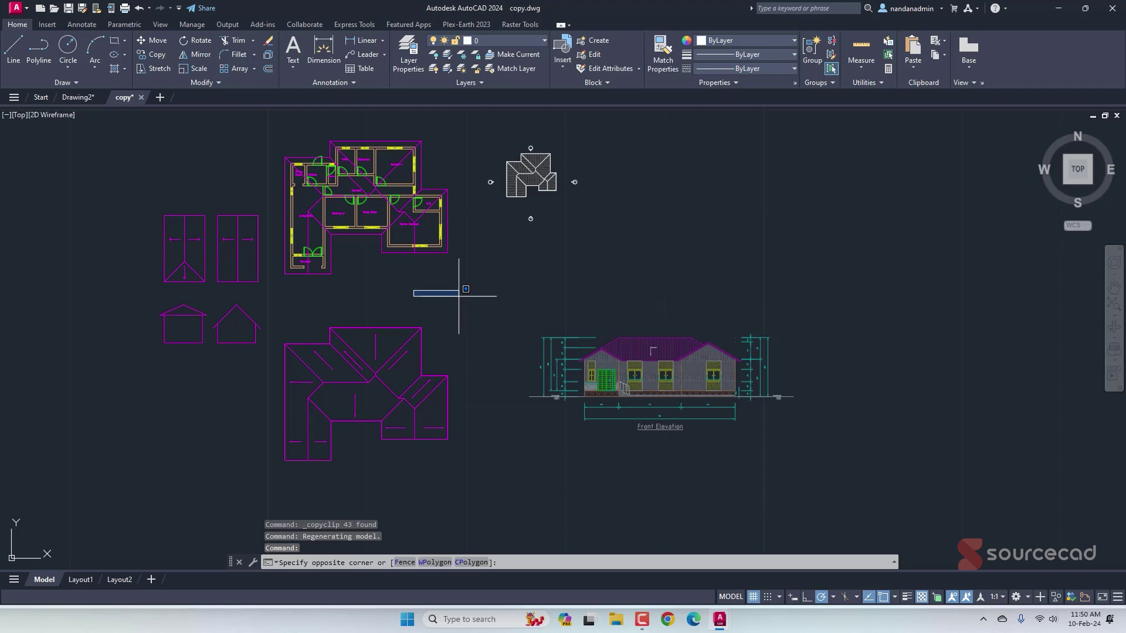
pyautogui.click(148, 193)
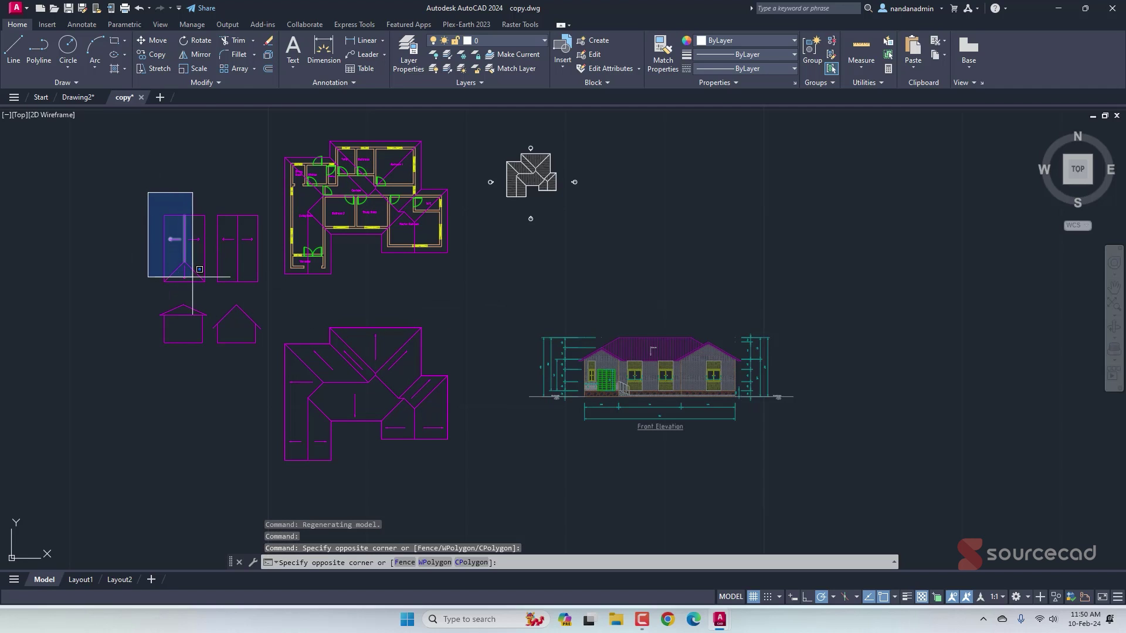
pyautogui.click(210, 289)
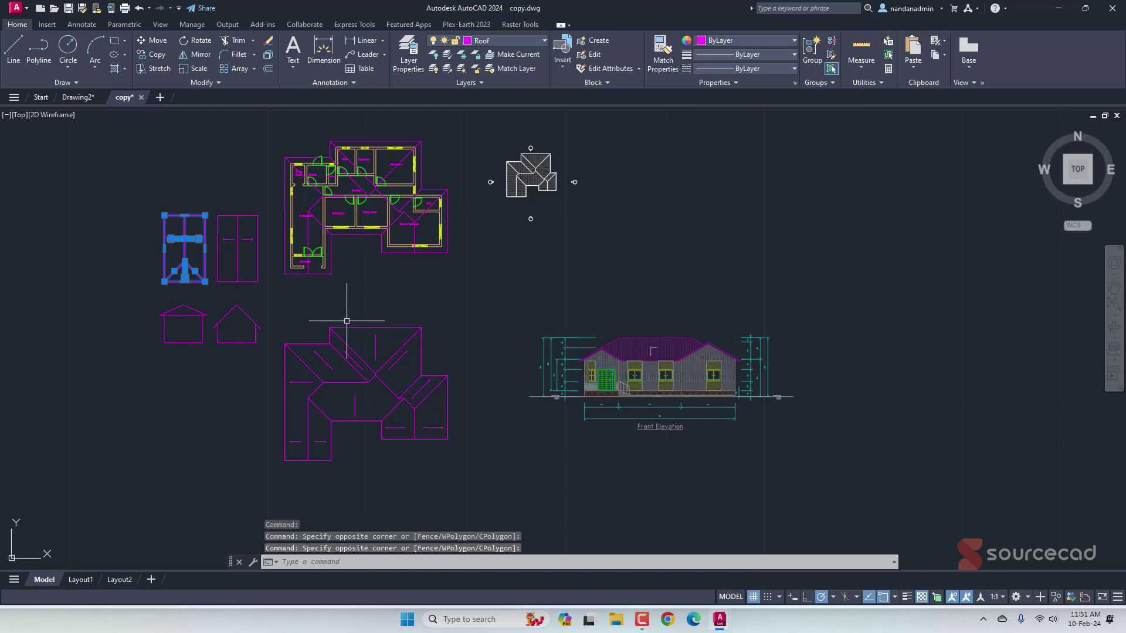
pyautogui.press('Escape')
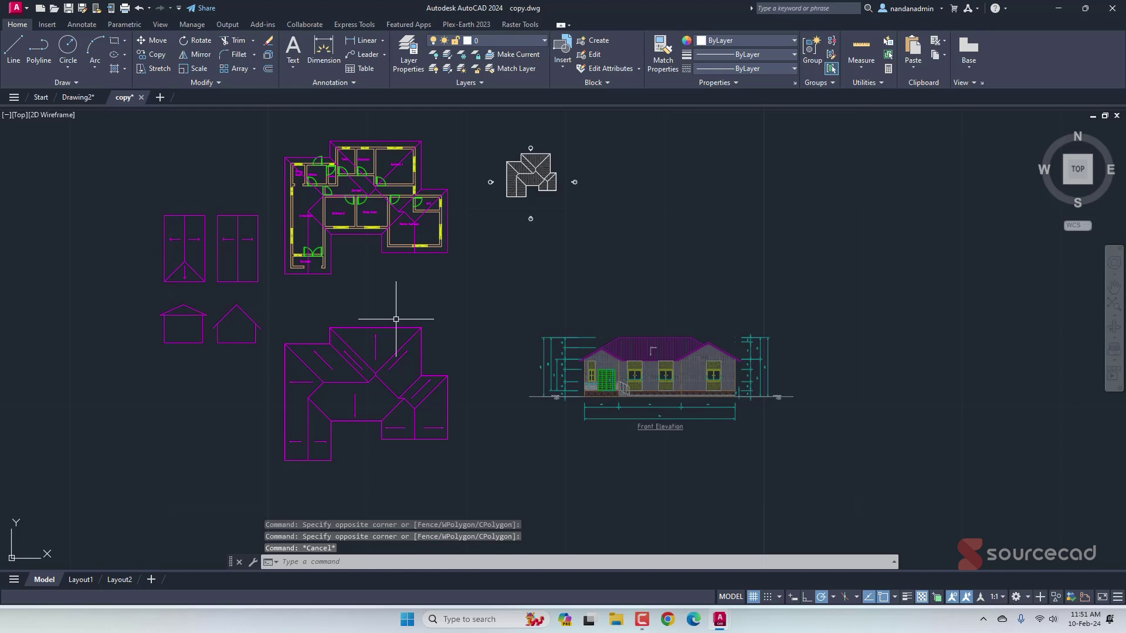
pyautogui.write('copyb')
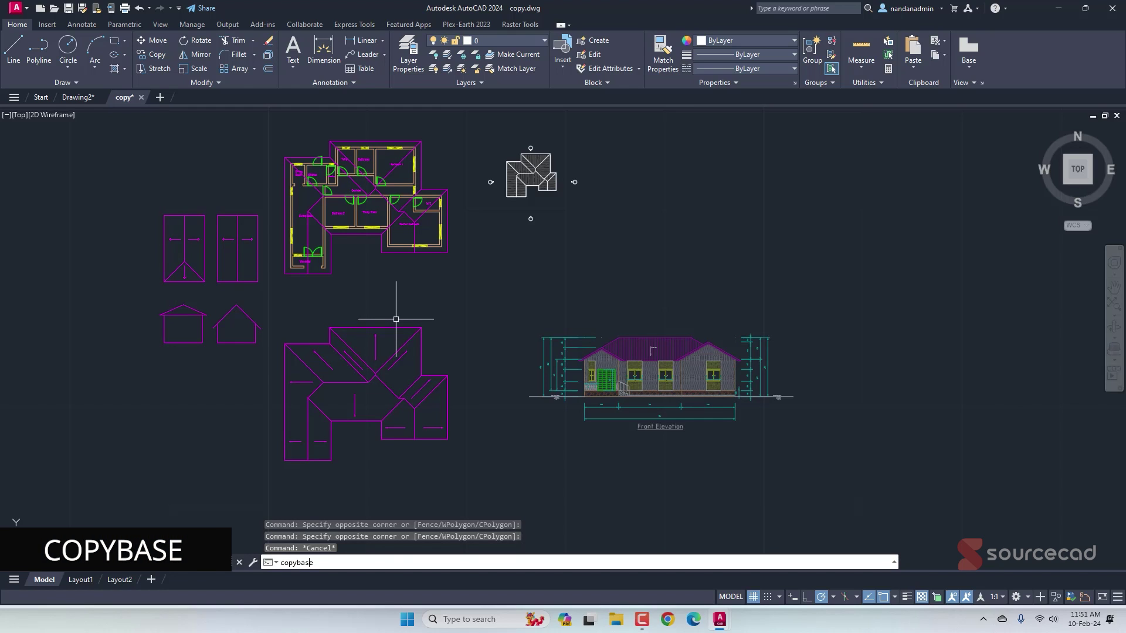
pyautogui.write('ase')
pyautogui.press('Return')
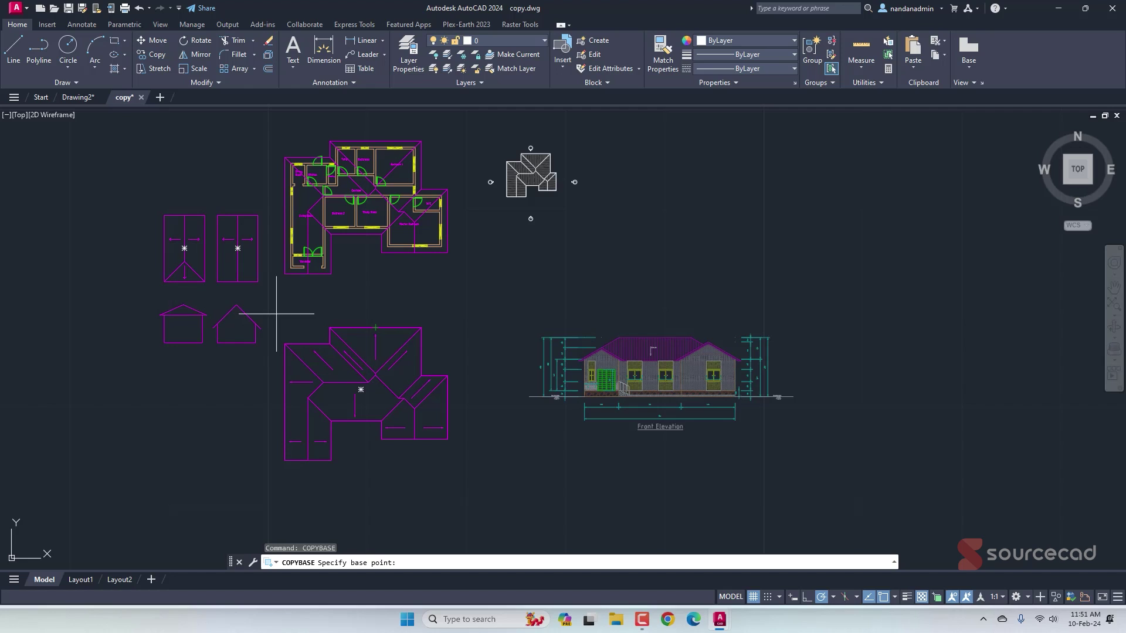
pyautogui.click(284, 343)
pyautogui.click(143, 200)
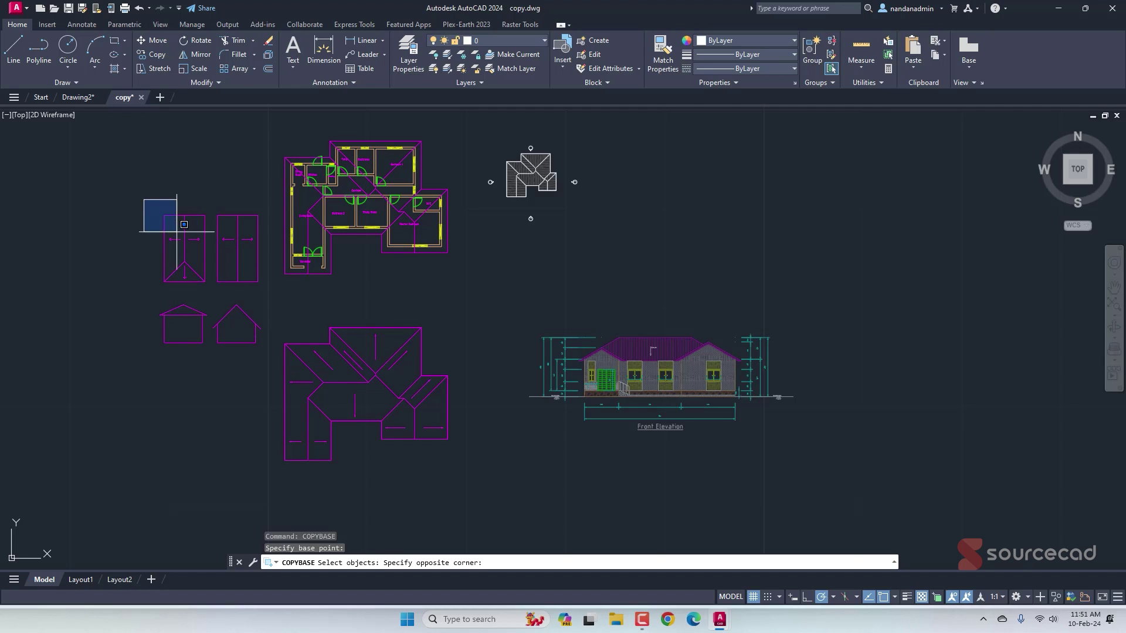
pyautogui.click(217, 281)
pyautogui.press('Return')
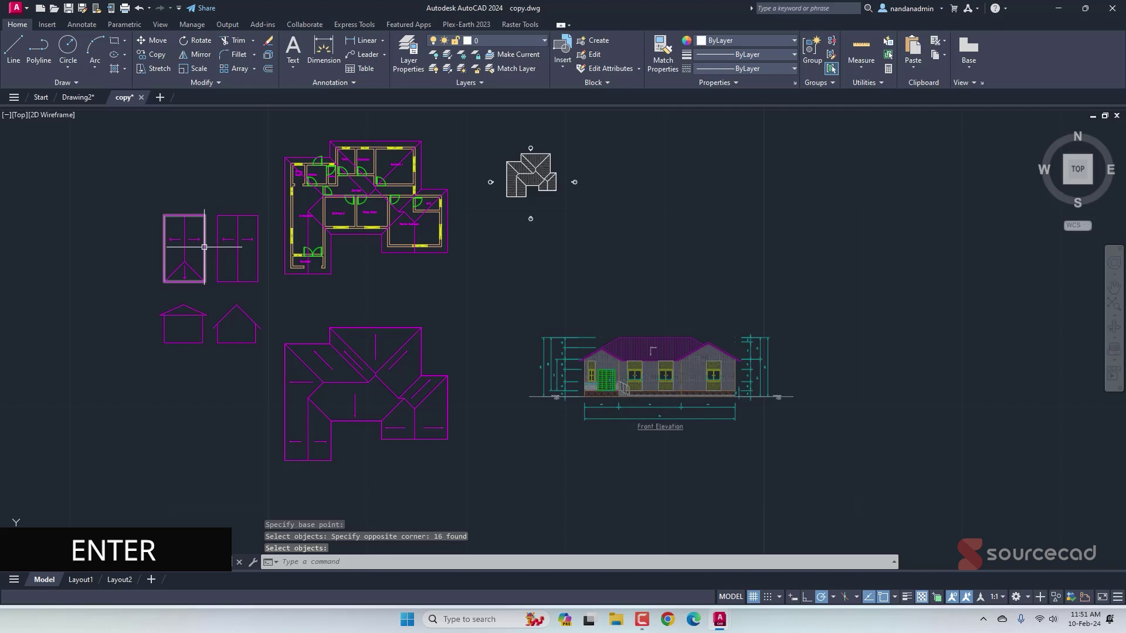
# Paste the door elevation with PASTECLIP at the roof plan's top-left corner in Drawing2, then return to copy.dwg.
pyautogui.click(70, 101)
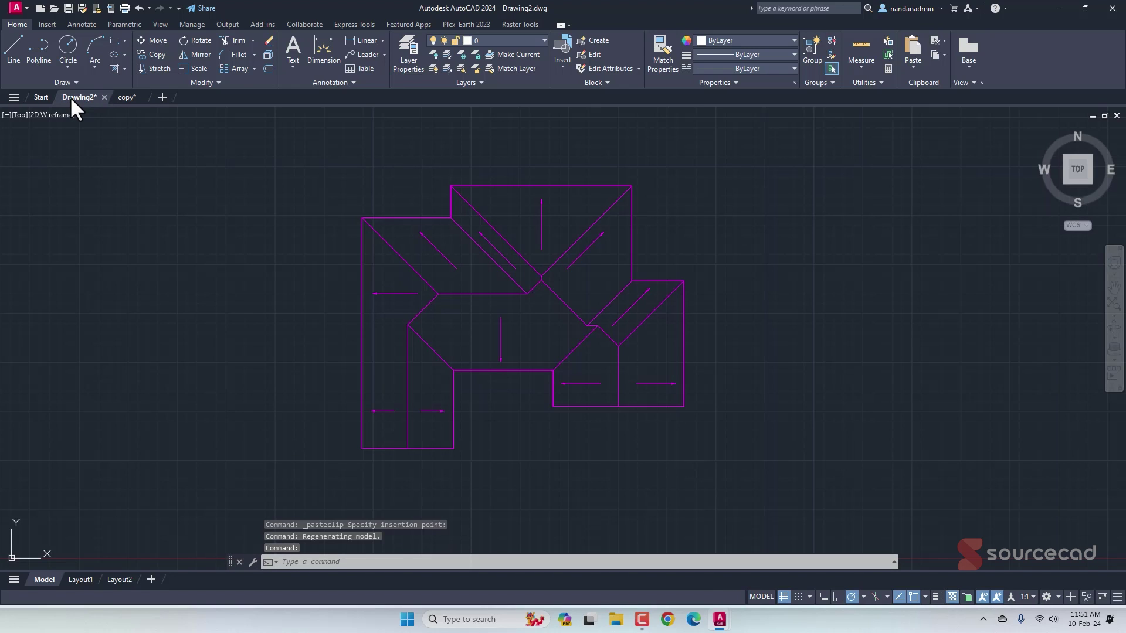
pyautogui.write('pasteclip')
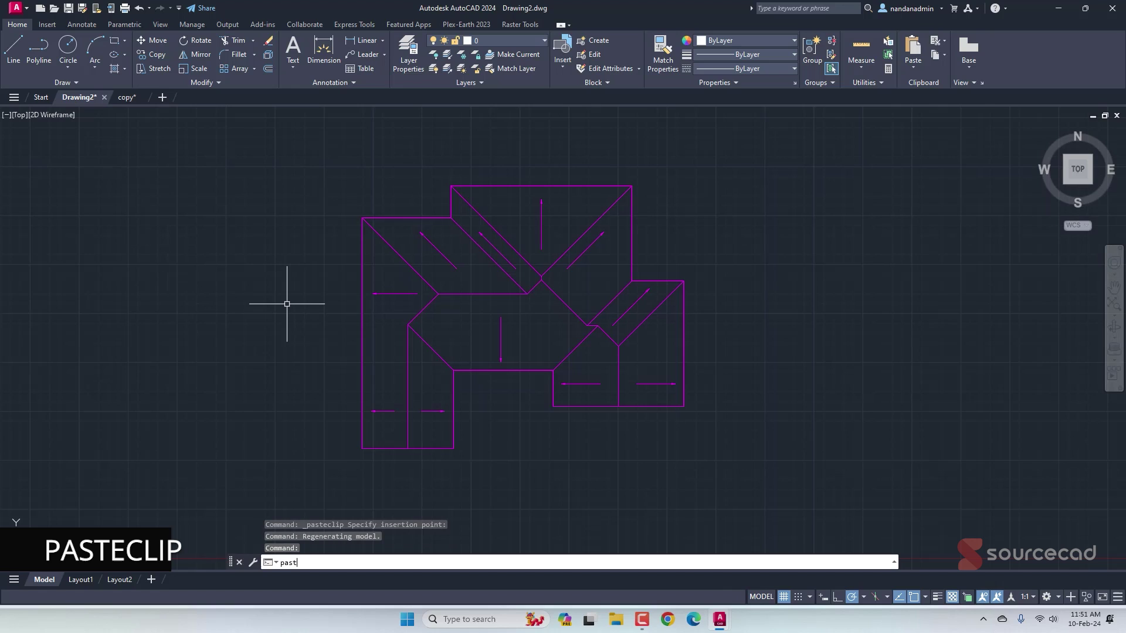
pyautogui.press('Return')
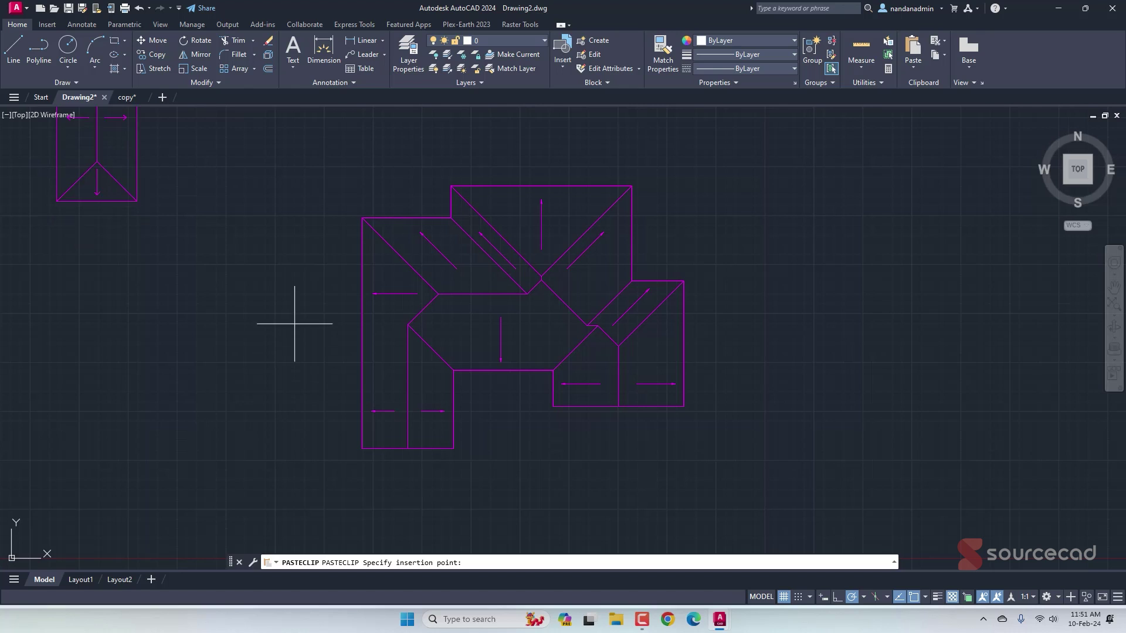
pyautogui.click(362, 217)
pyautogui.scroll(-5, 360, 218)
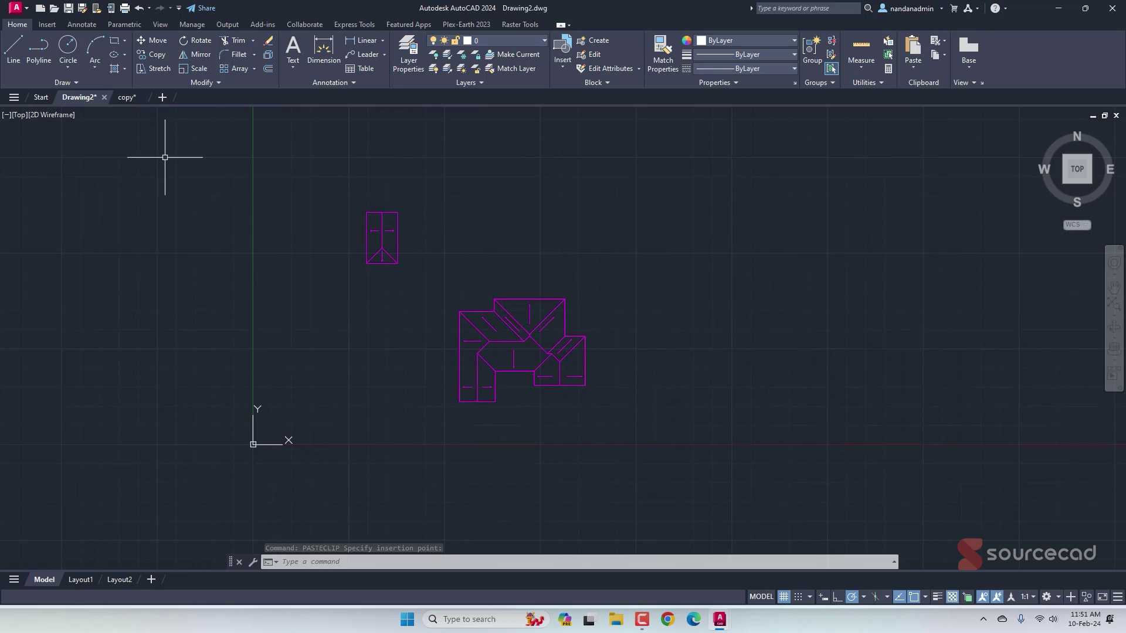
pyautogui.click(128, 98)
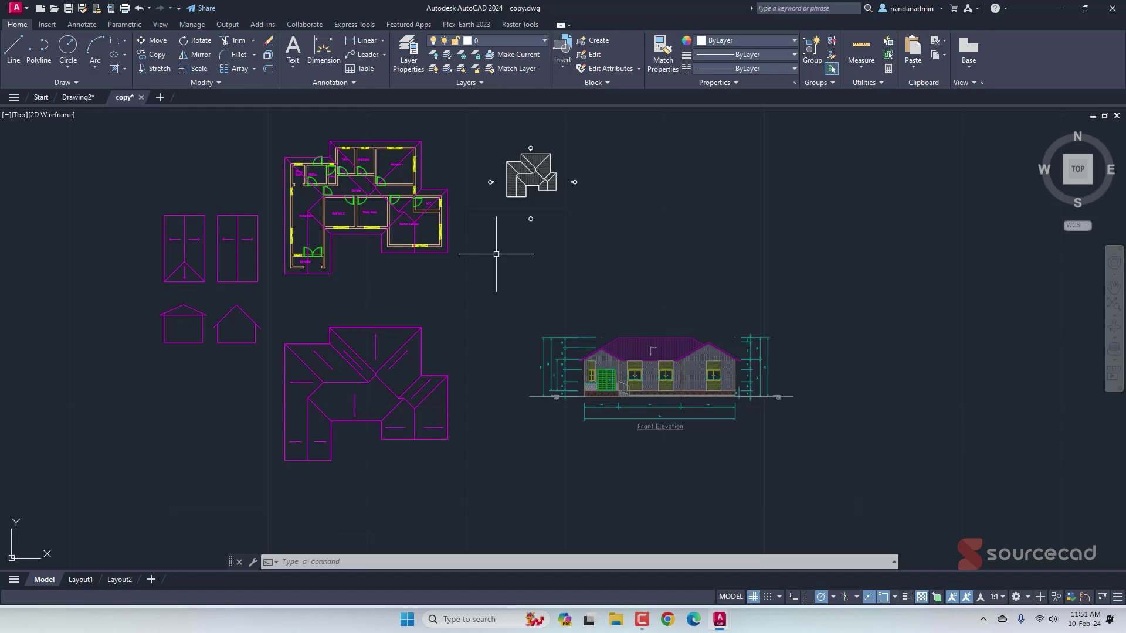
# Copy a single door from copy.dwg's floor plan to the clipboard.
pyautogui.moveTo(476, 252); pyautogui.dragTo(578, 313, button='middle')
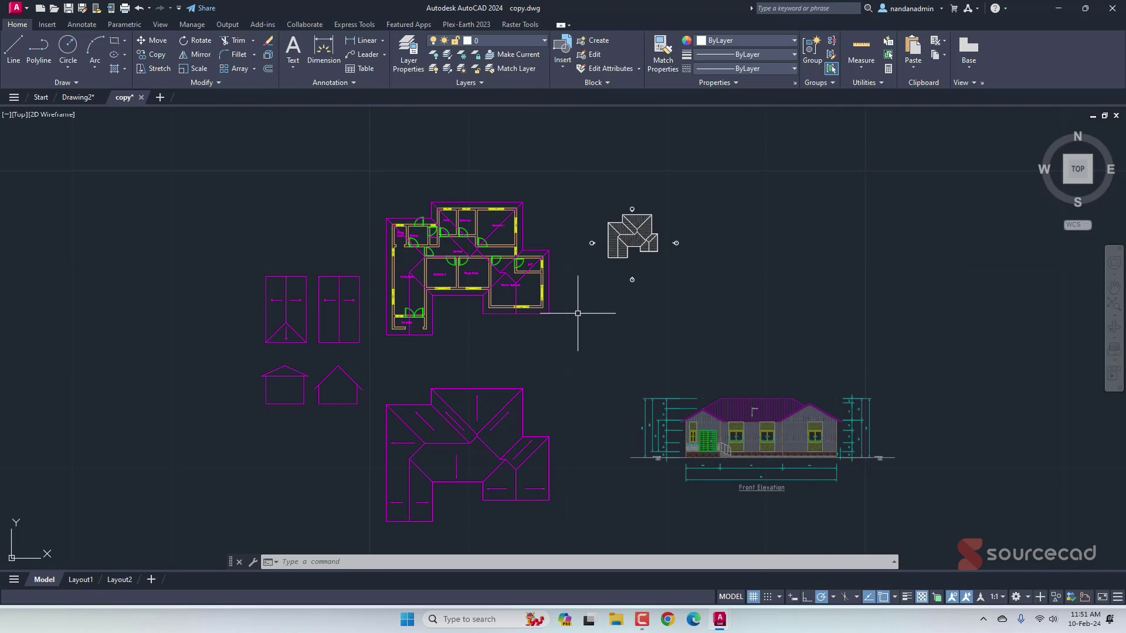
pyautogui.scroll(8, 449, 222)
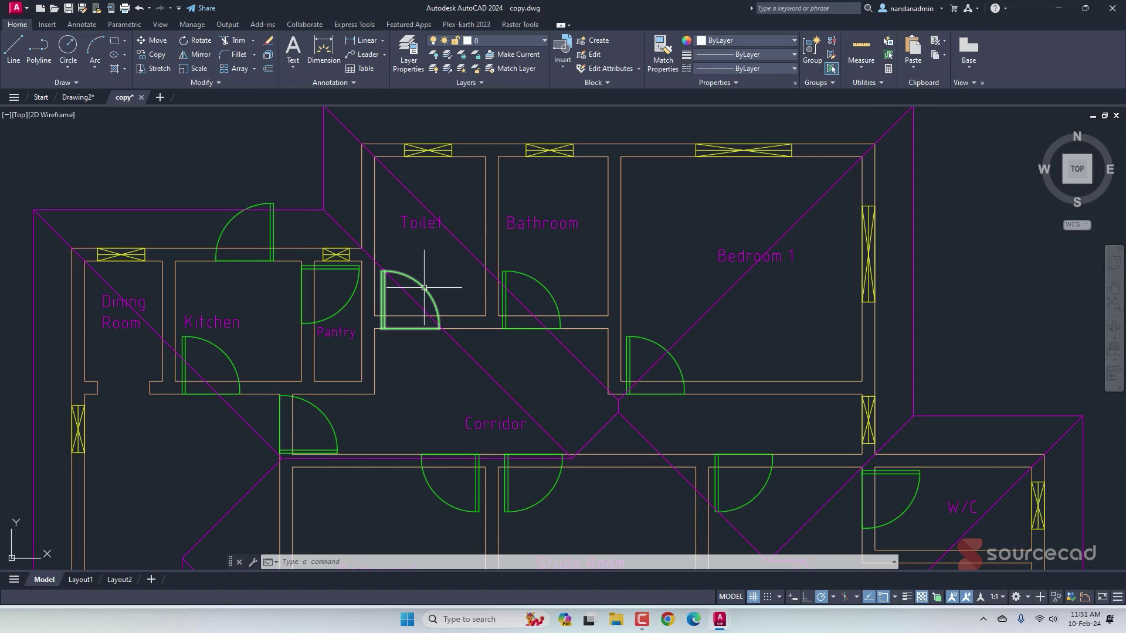
pyautogui.scroll(-4, 916, 264)
pyautogui.scroll(-5, 916, 263)
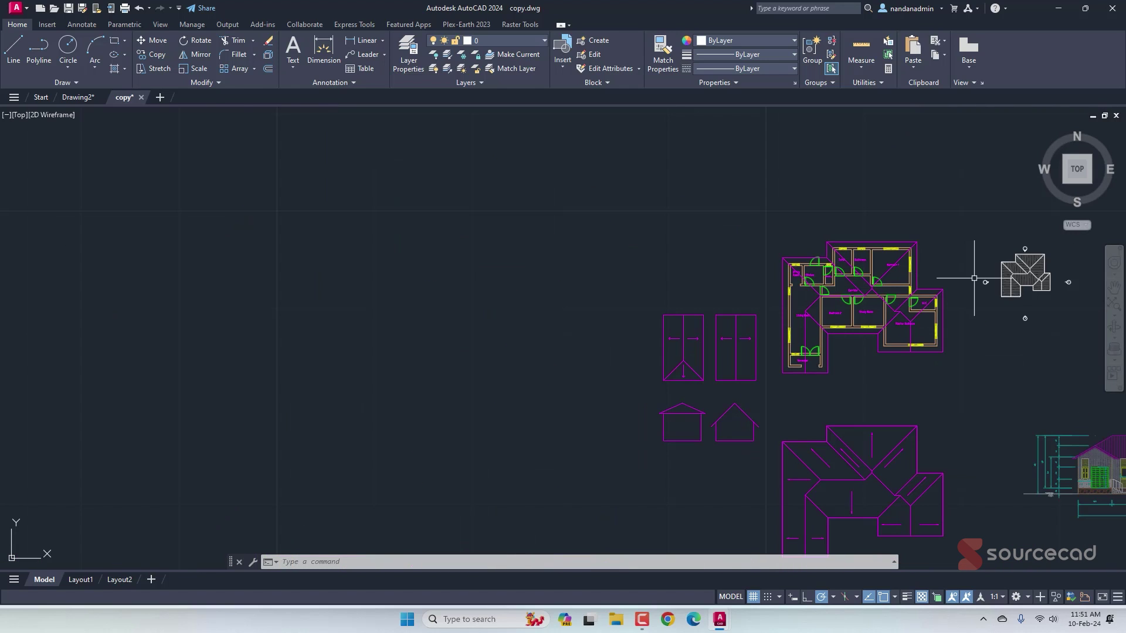
pyautogui.scroll(2, 886, 280)
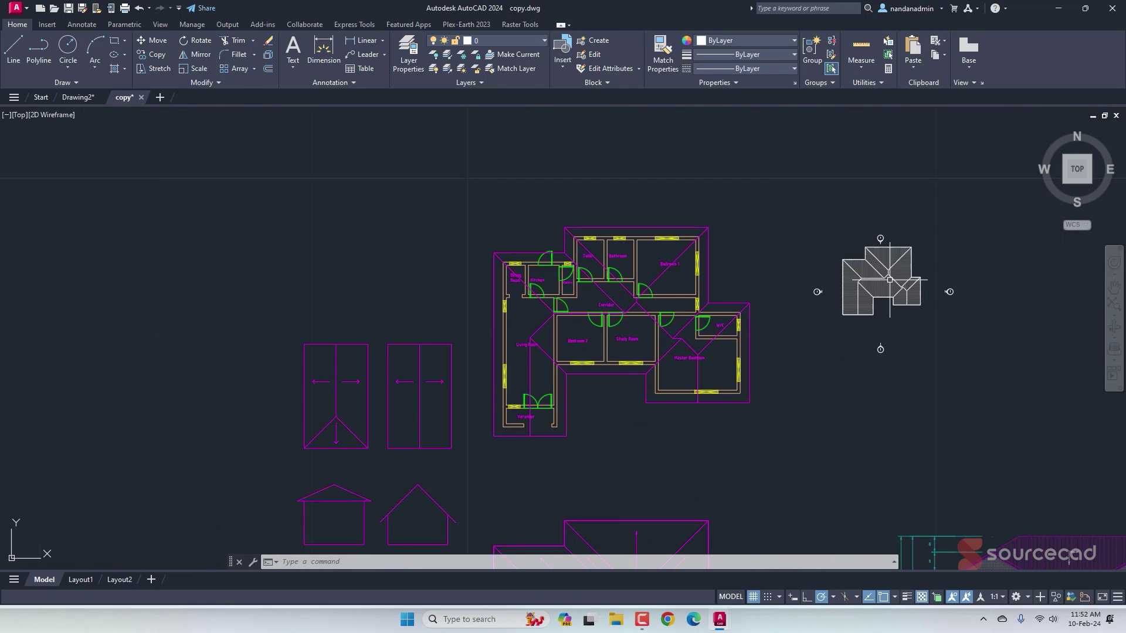
pyautogui.scroll(4, 890, 280)
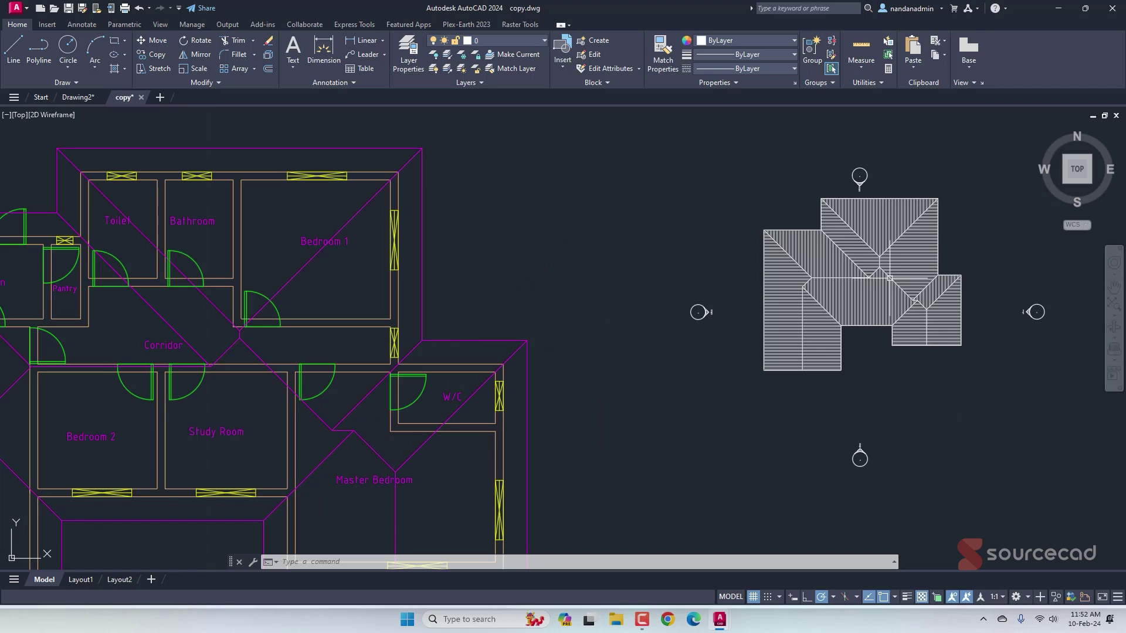
pyautogui.scroll(-2, 619, 277)
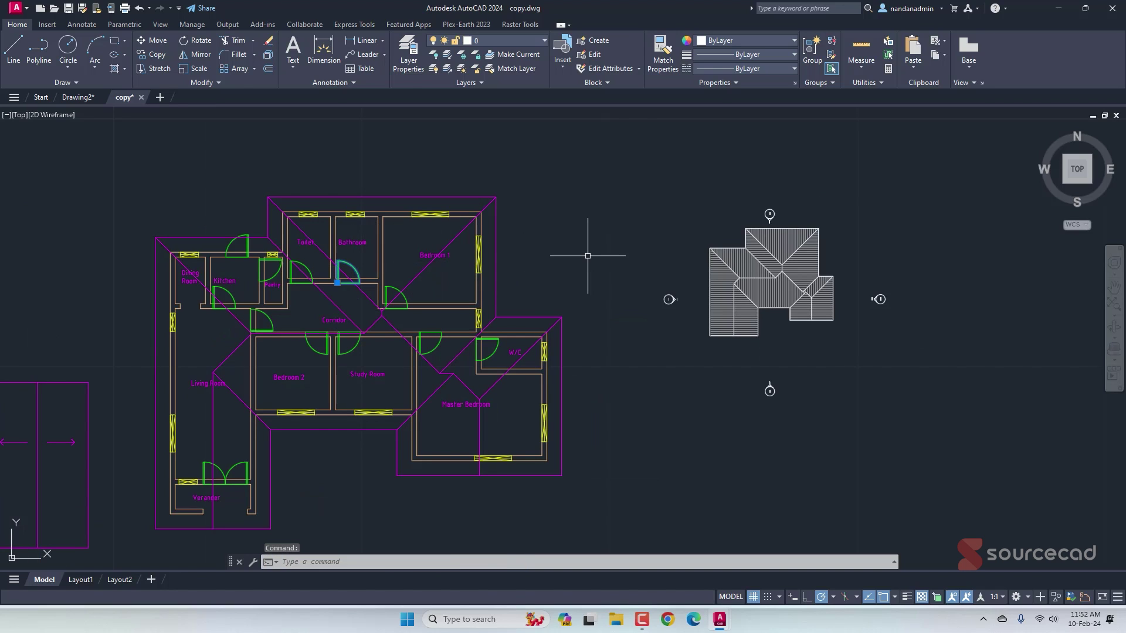
pyautogui.hotkey('ctrl', 'c')
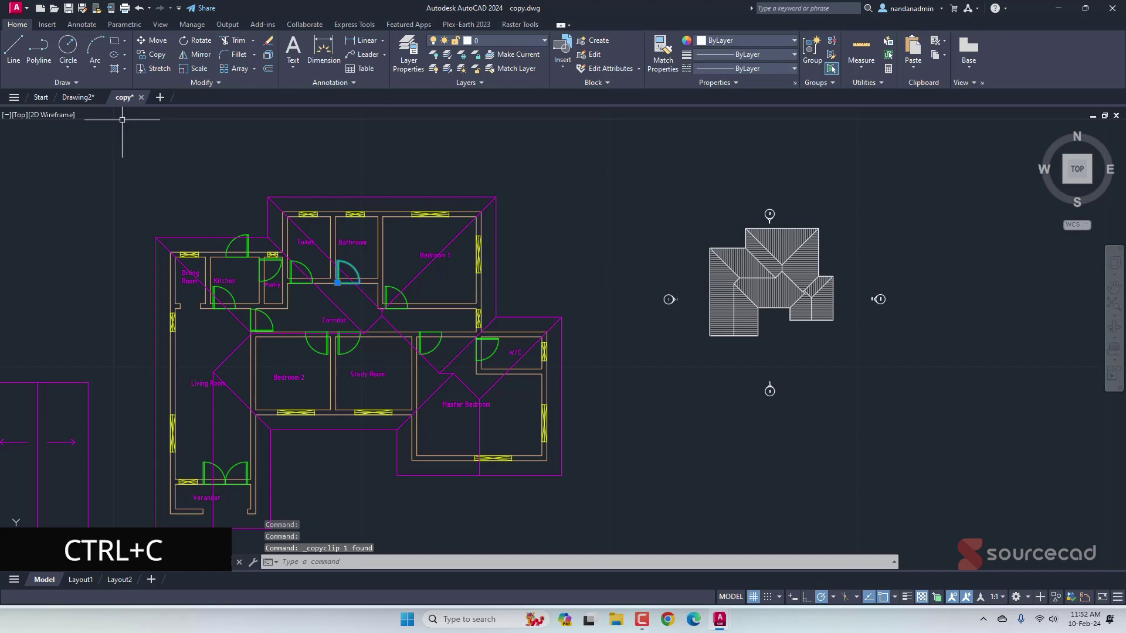
# Paste the copied door into Drawing2 beside the small magenta panel above the roof plan.
pyautogui.click(70, 100)
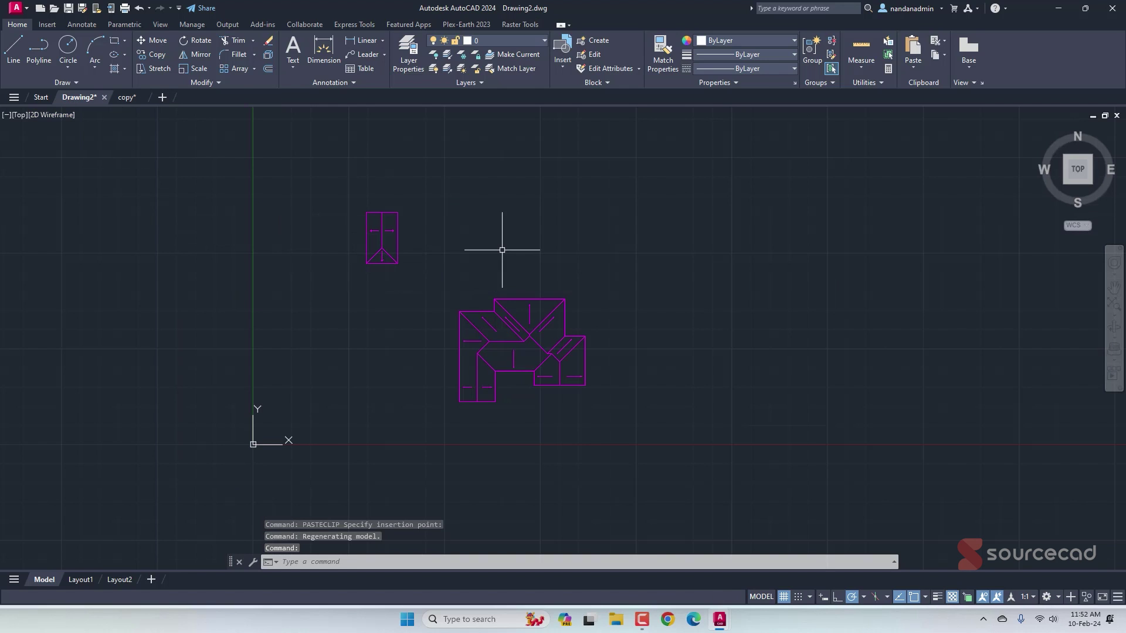
pyautogui.hotkey('ctrl', 'v')
pyautogui.hotkey('ctrl', 'v')
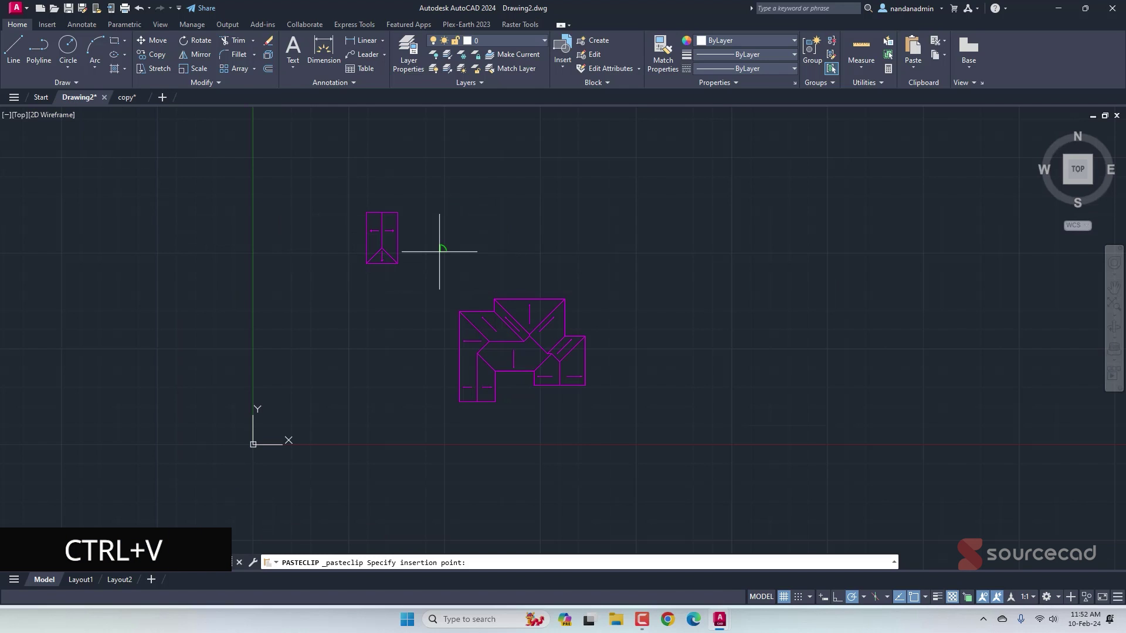
pyautogui.scroll(10, 443, 242)
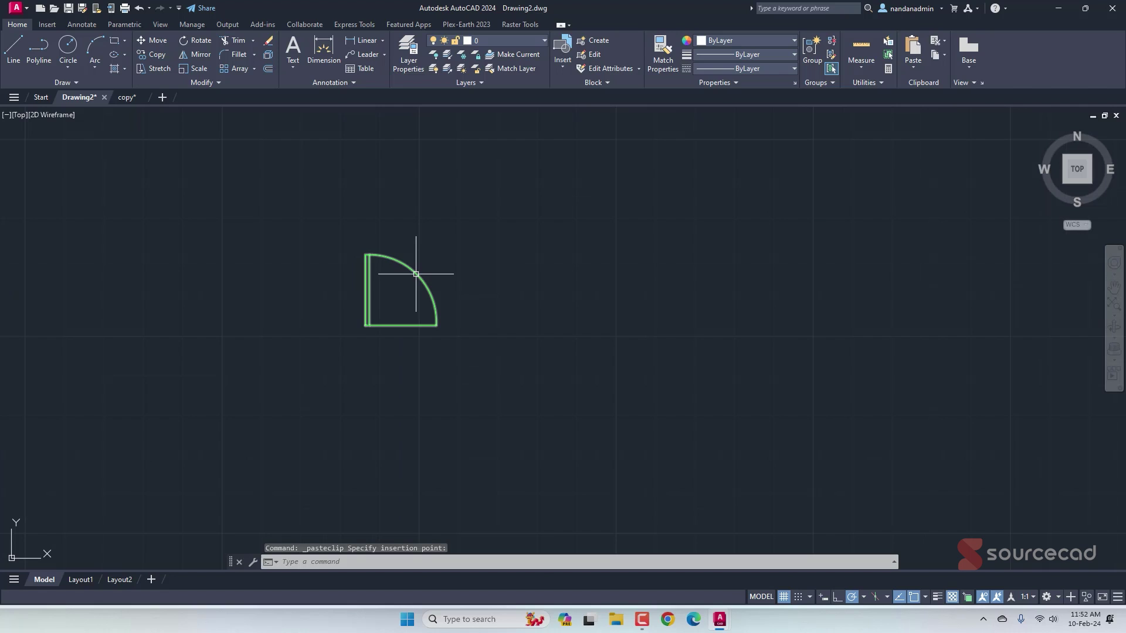
pyautogui.click(416, 273)
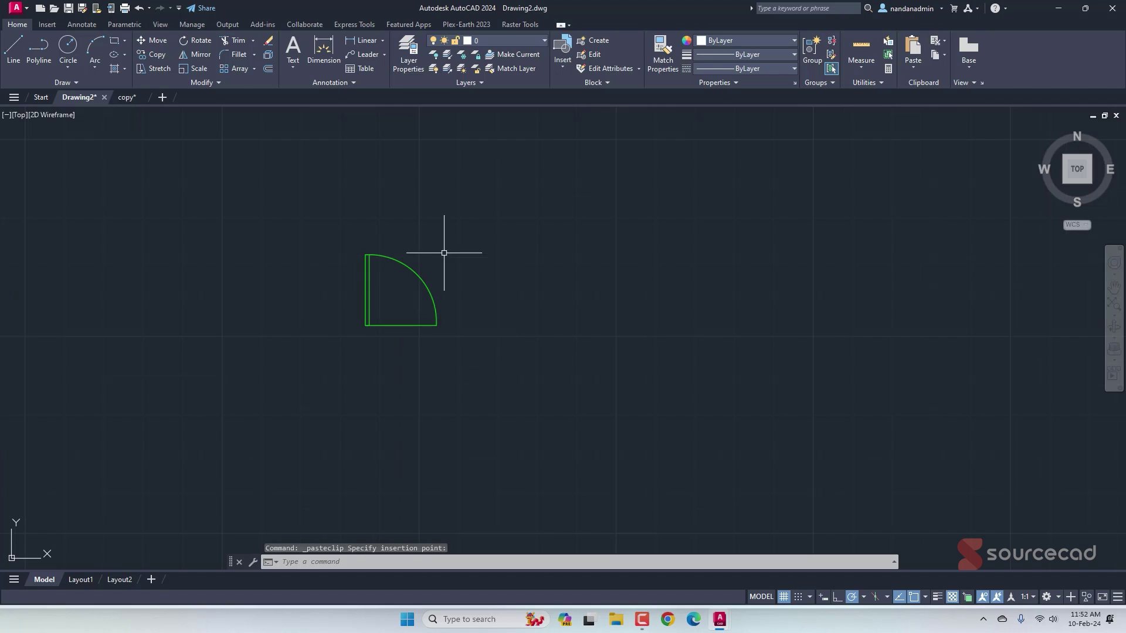
# Pick the Door block from the Insert gallery and zoom out.
pyautogui.click(561, 61)
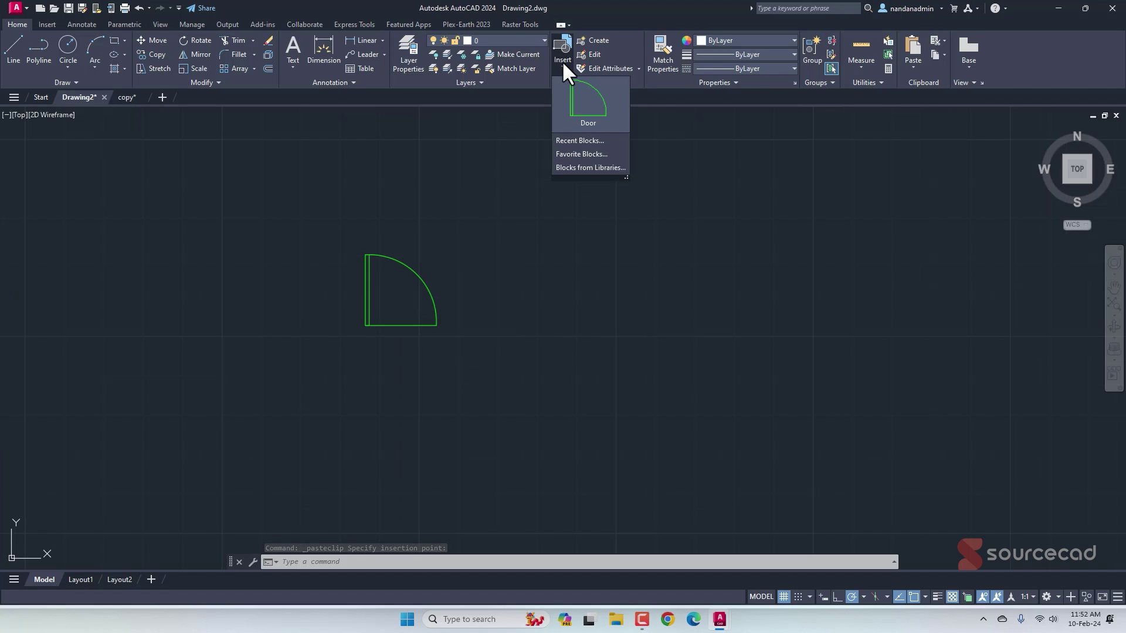
pyautogui.click(587, 110)
pyautogui.scroll(-5, 502, 232)
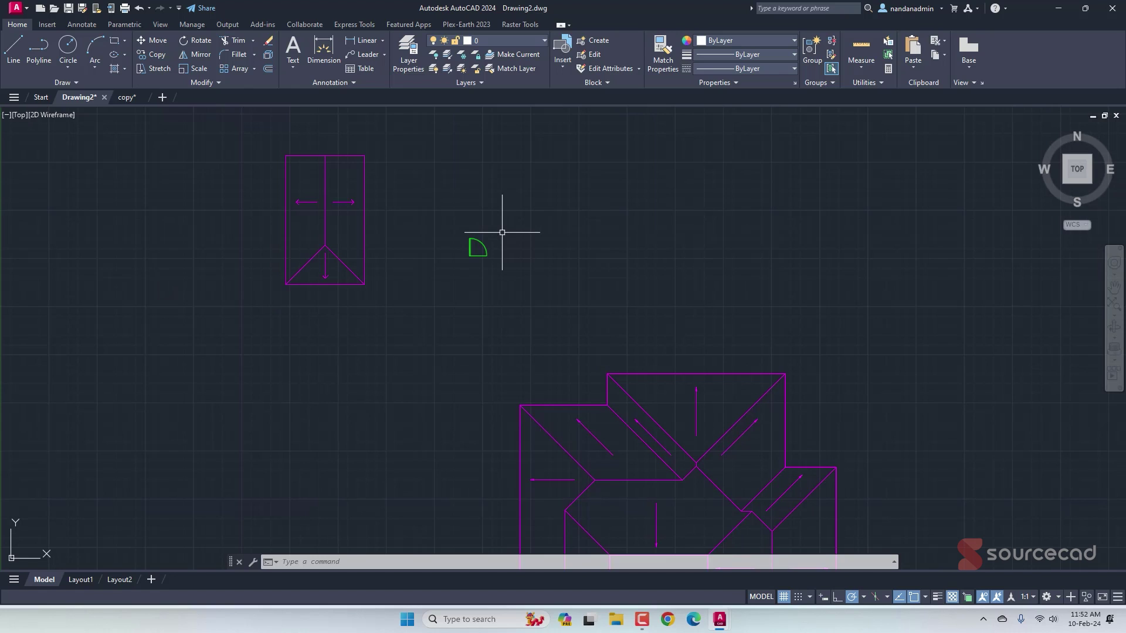
pyautogui.scroll(-3, 502, 233)
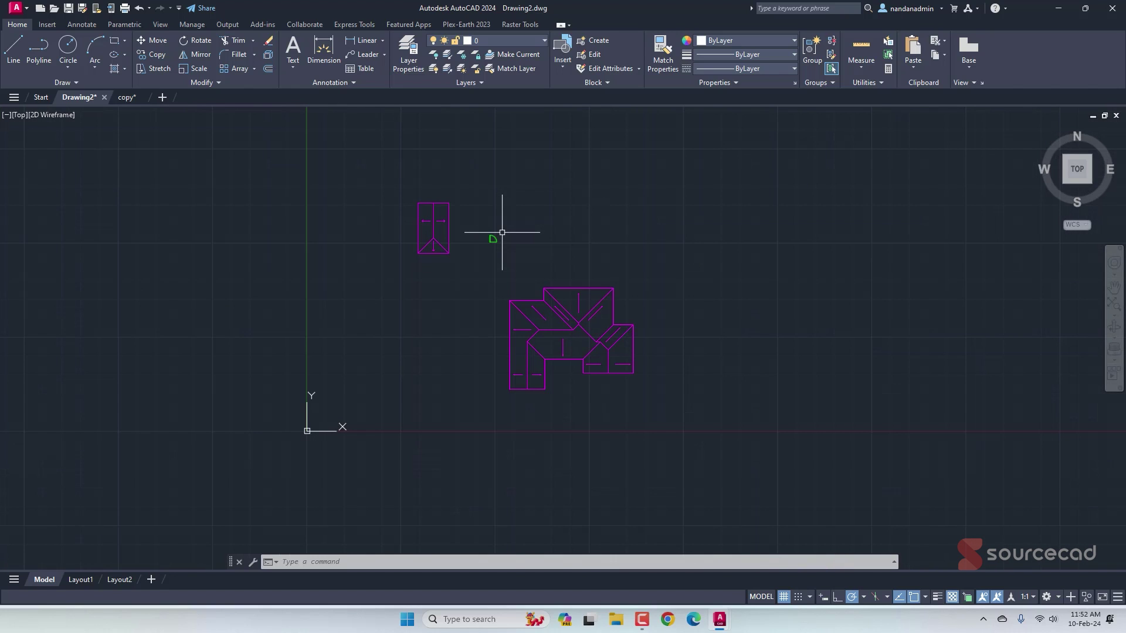
# Window-select the right tall magenta panel in copy.dwg and copy it.
pyautogui.click(127, 97)
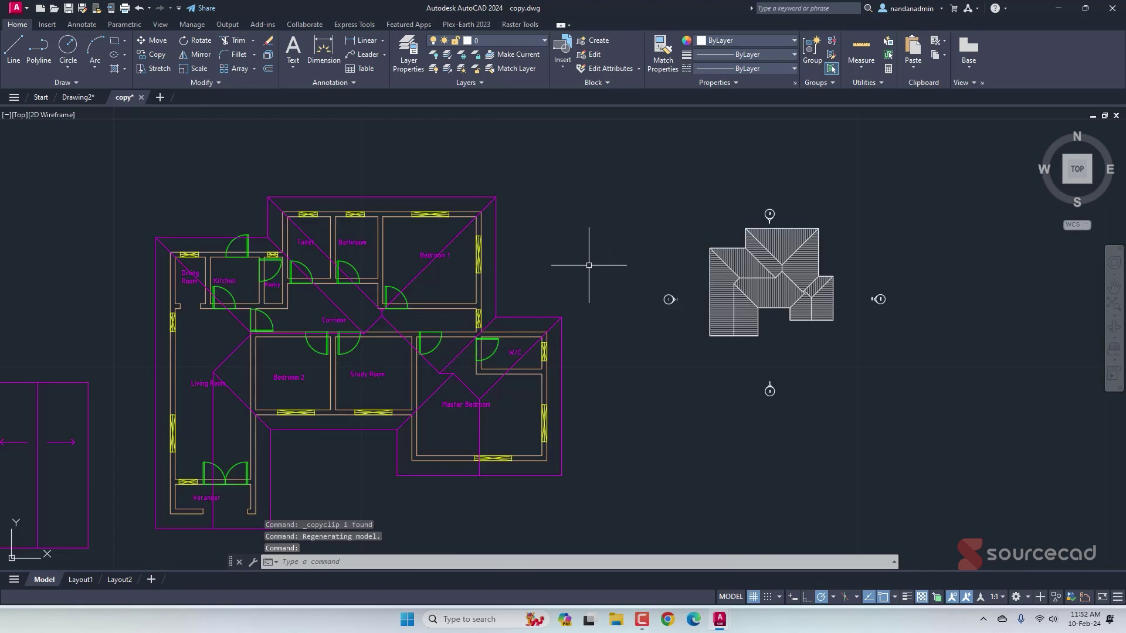
pyautogui.scroll(-4, 588, 251)
pyautogui.scroll(3, 373, 353)
pyautogui.scroll(2, 373, 354)
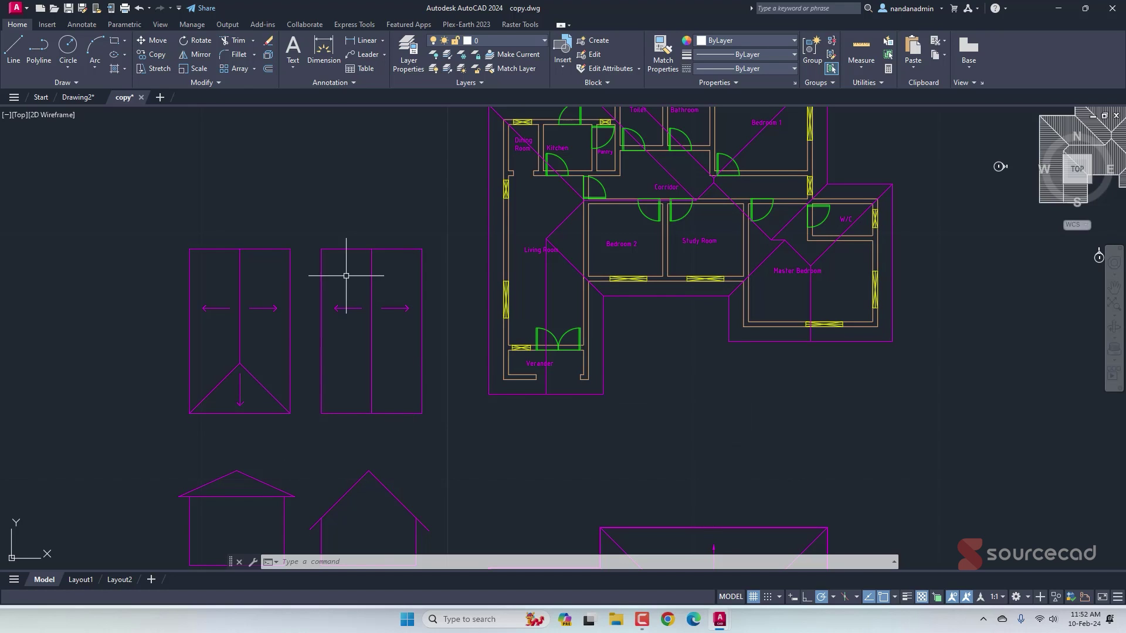
pyautogui.click(309, 236)
pyautogui.click(472, 442)
pyautogui.hotkey('ctrl', 'c')
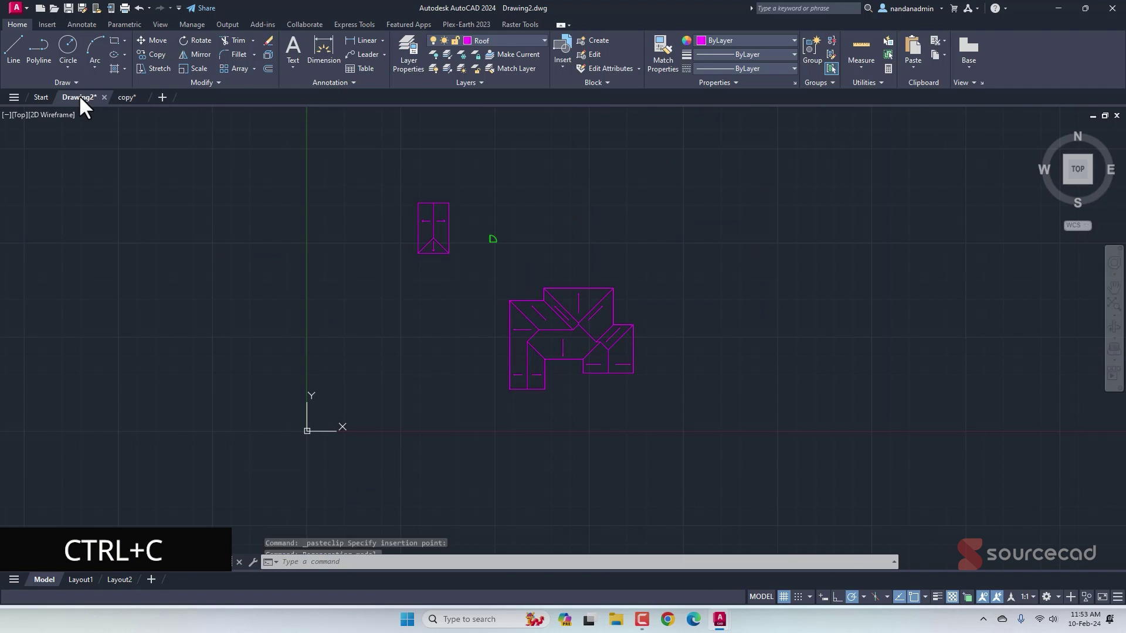
# Paste the panel as a block right of the green door and check the block gallery.
pyautogui.hotkey('ctrl', 'shift', 'v')
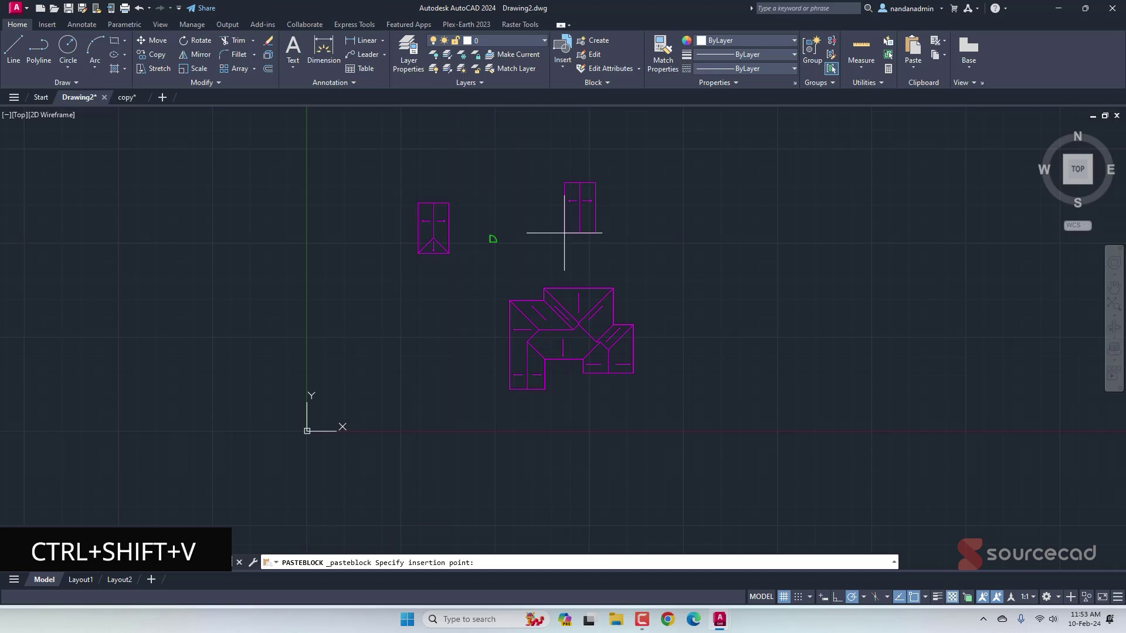
pyautogui.click(532, 254)
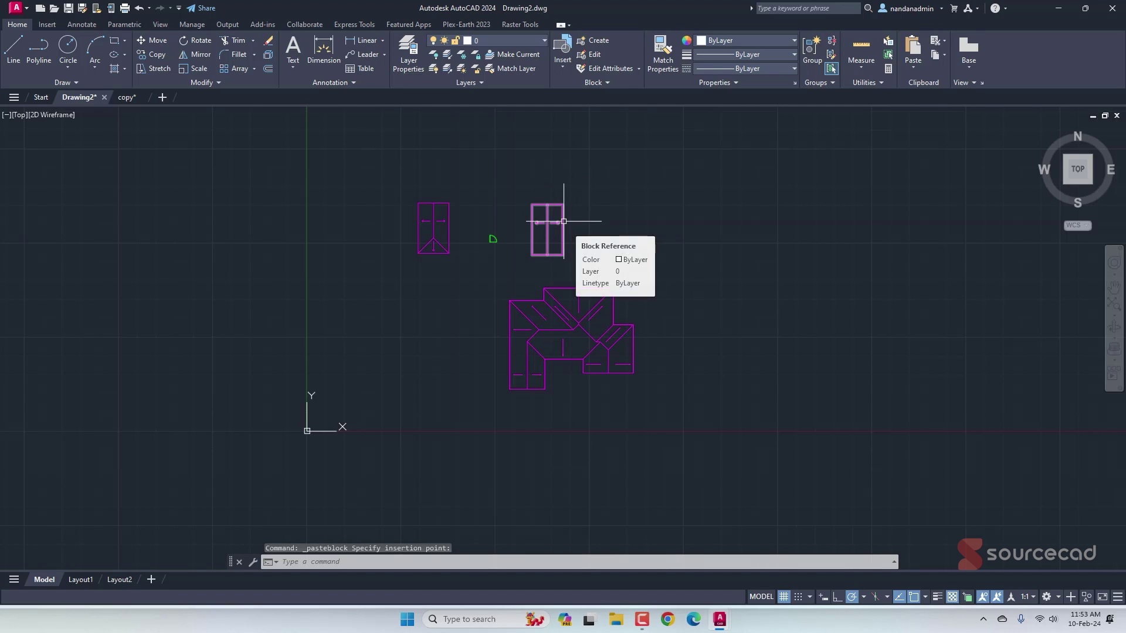
pyautogui.click(553, 54)
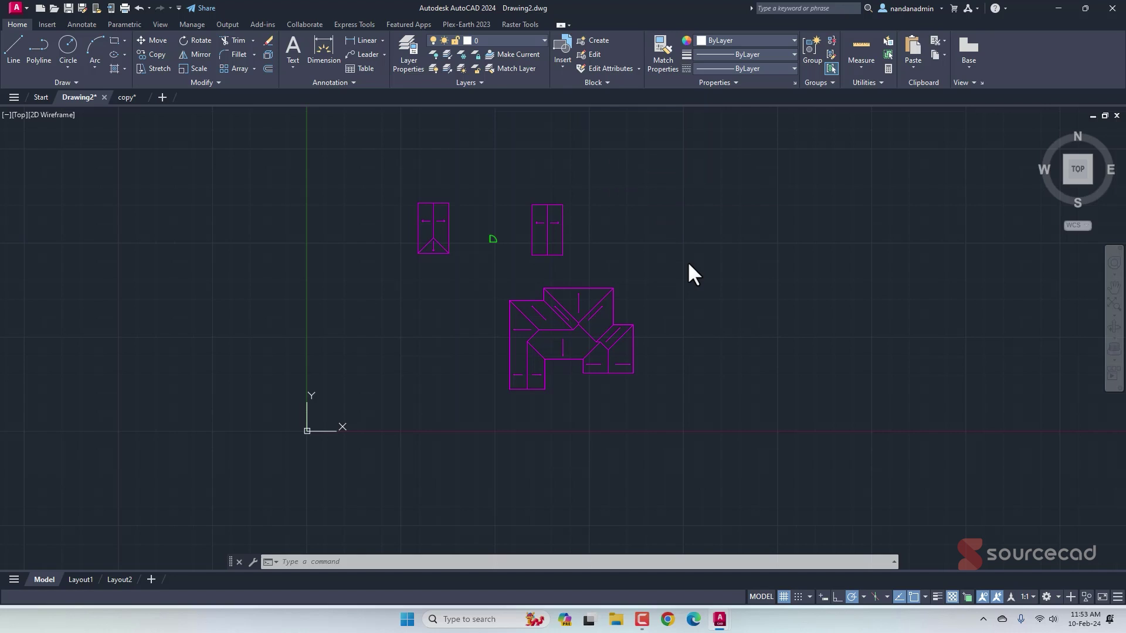
# Rename the block A$Cd18782be to Sample in the RENAME dialog.
pyautogui.write('rename')
pyautogui.press('Return')
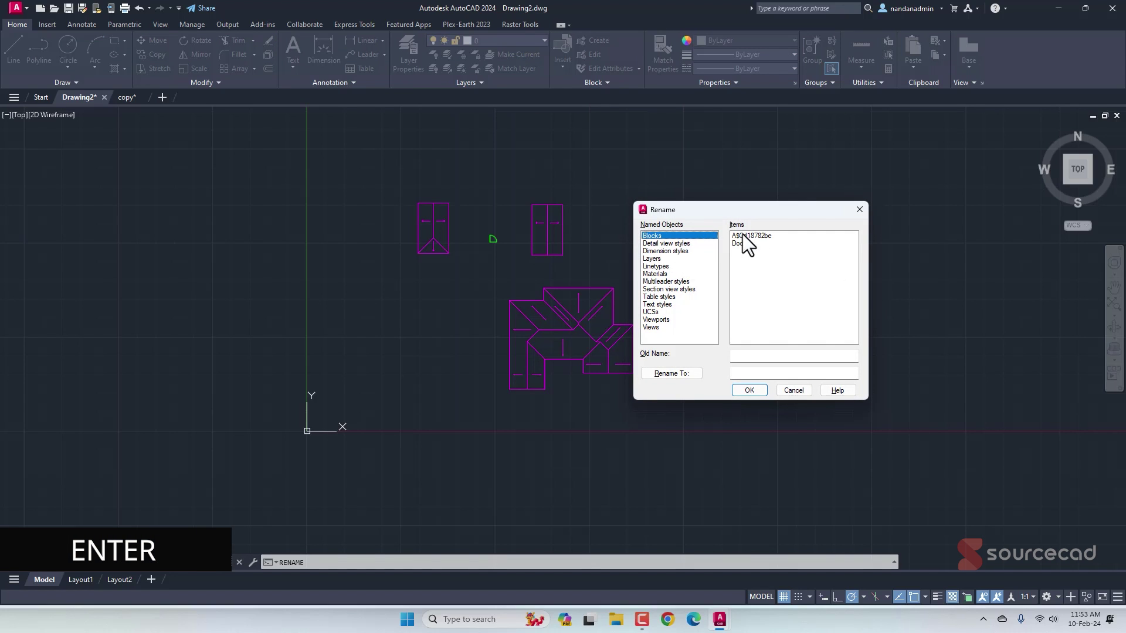
pyautogui.click(759, 235)
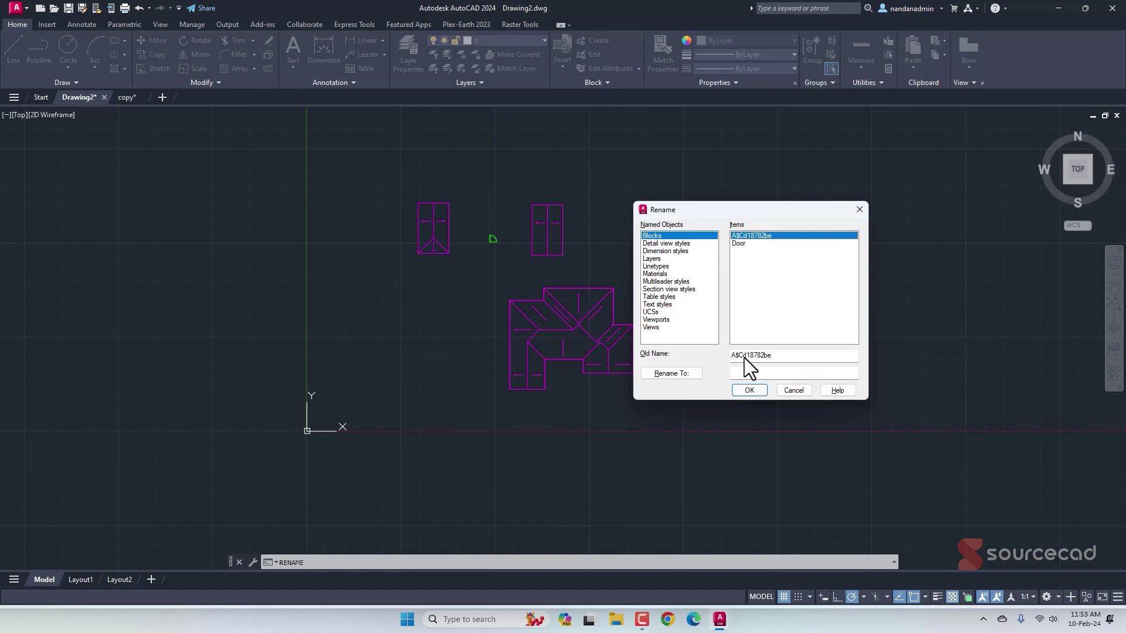
pyautogui.click(747, 373)
pyautogui.write('Sample')
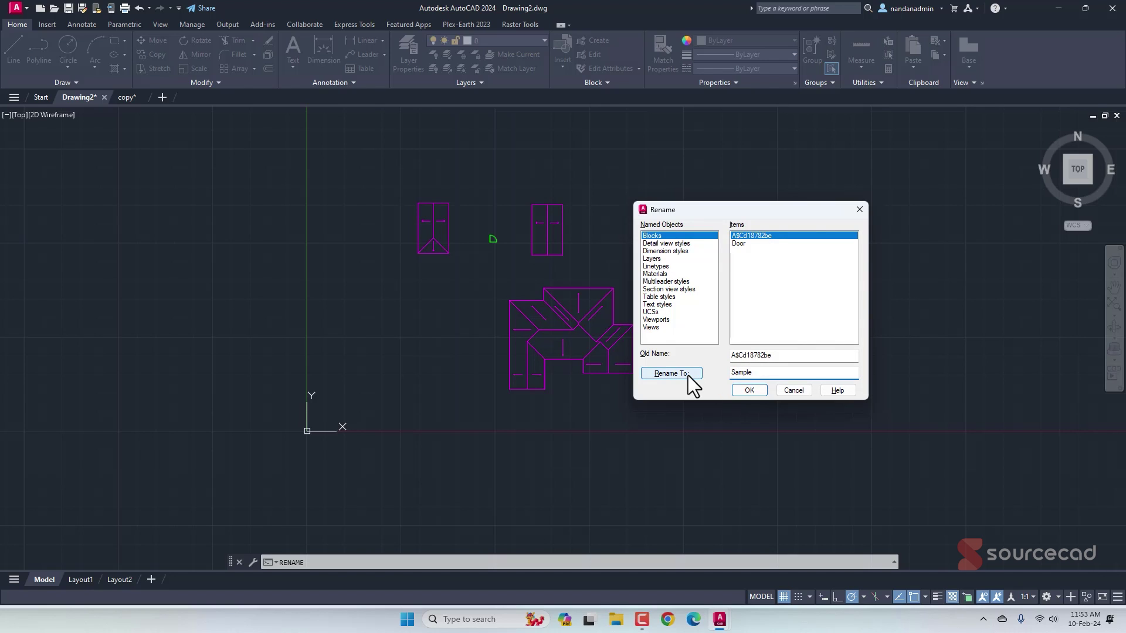
pyautogui.click(694, 377)
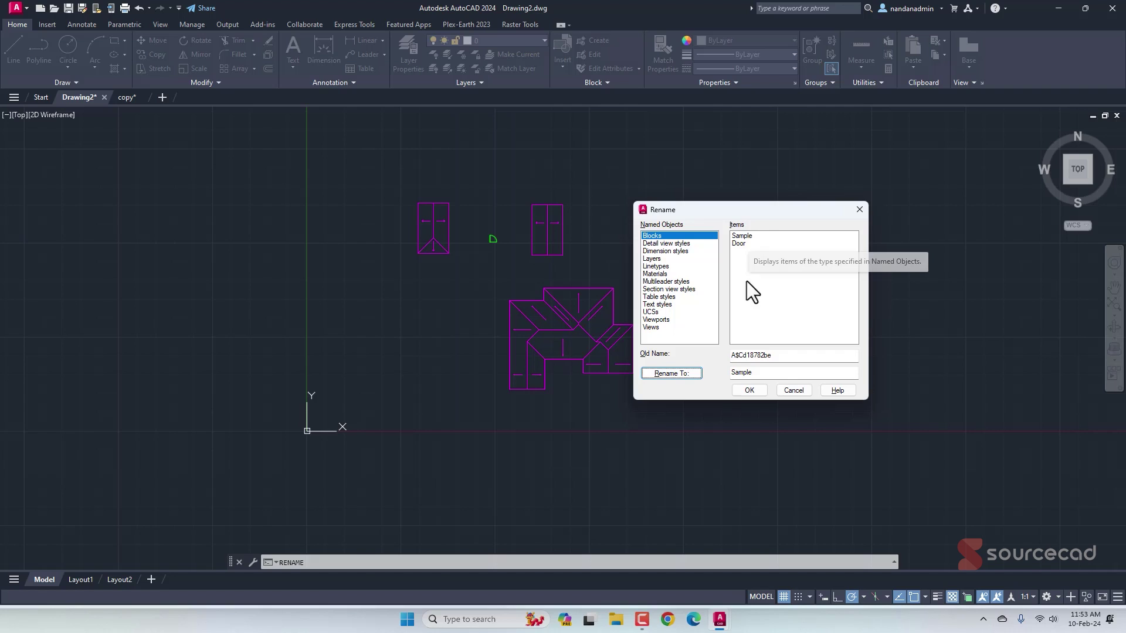
pyautogui.click(740, 391)
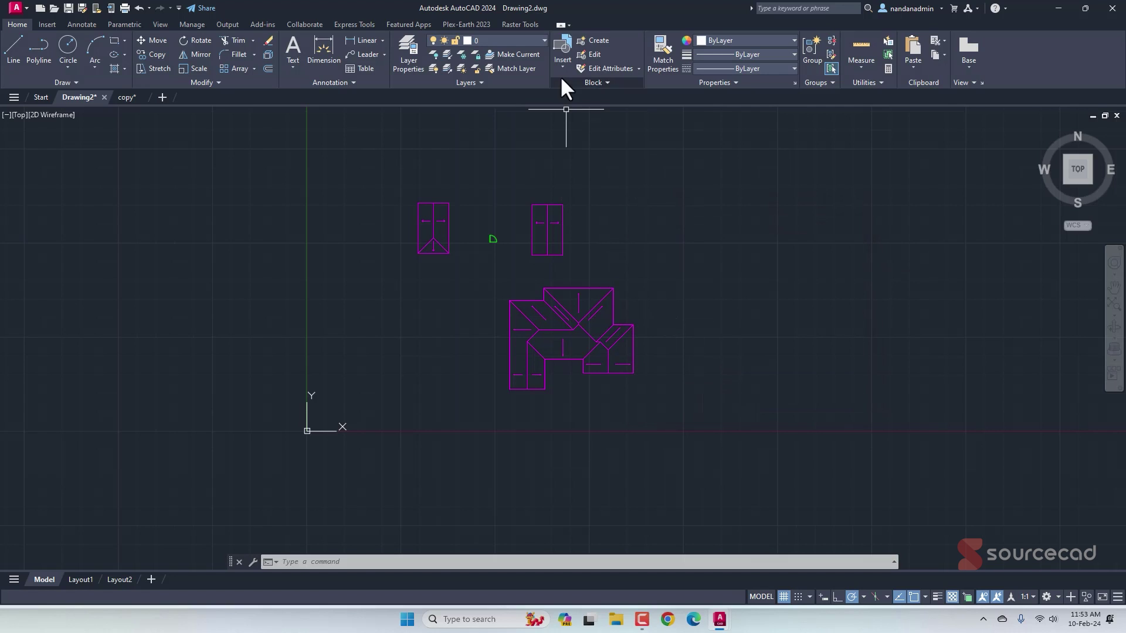
pyautogui.click(560, 59)
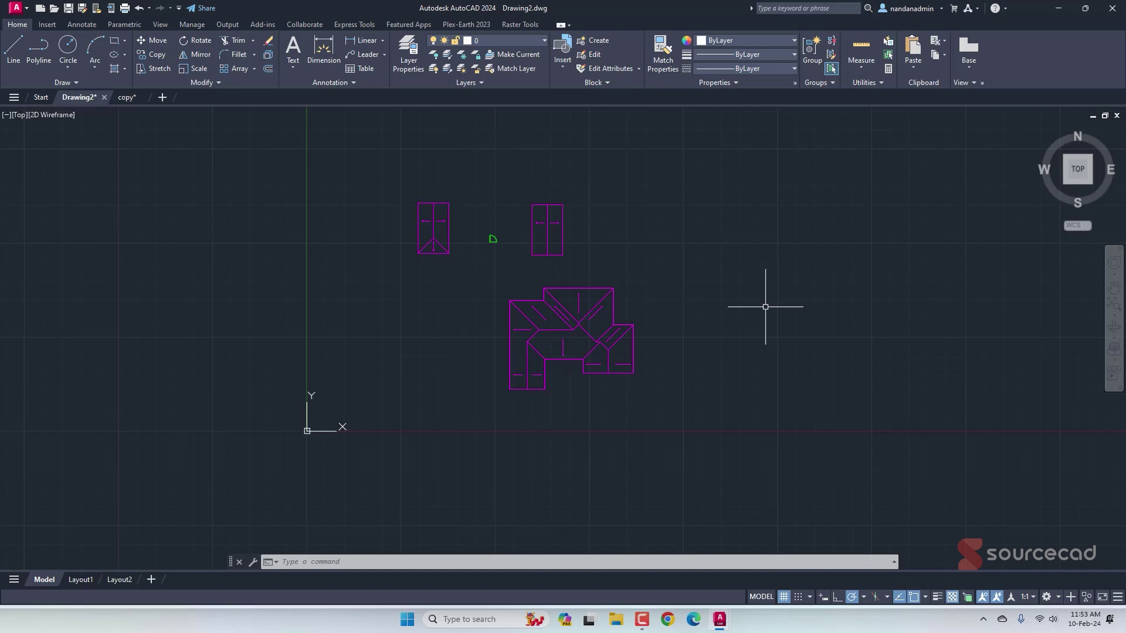
pyautogui.click(913, 68)
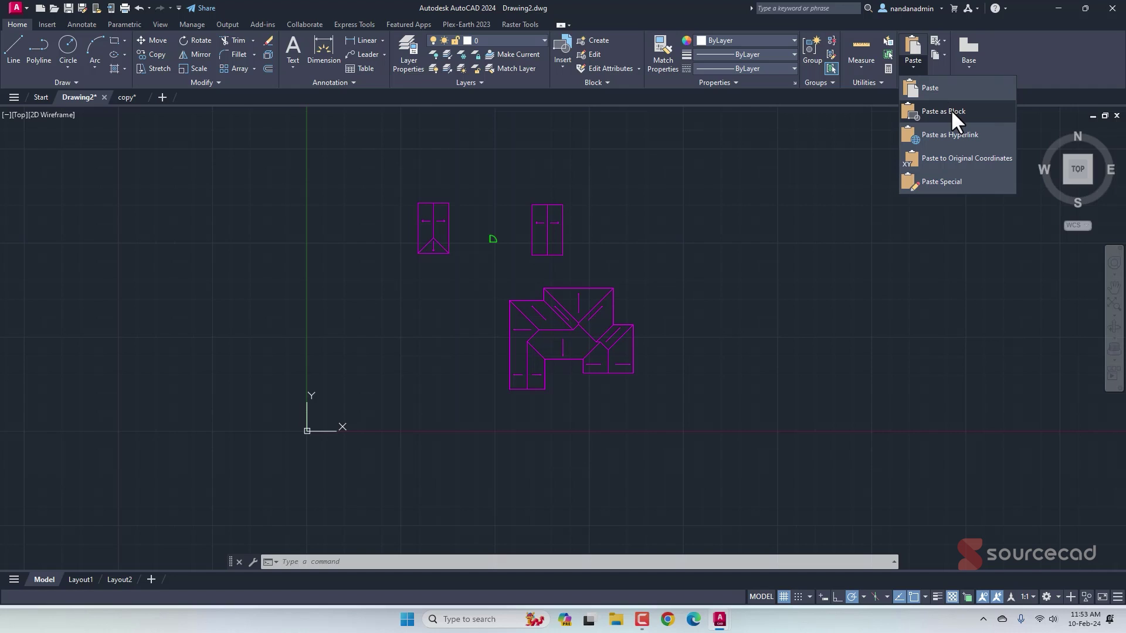
pyautogui.click(944, 52)
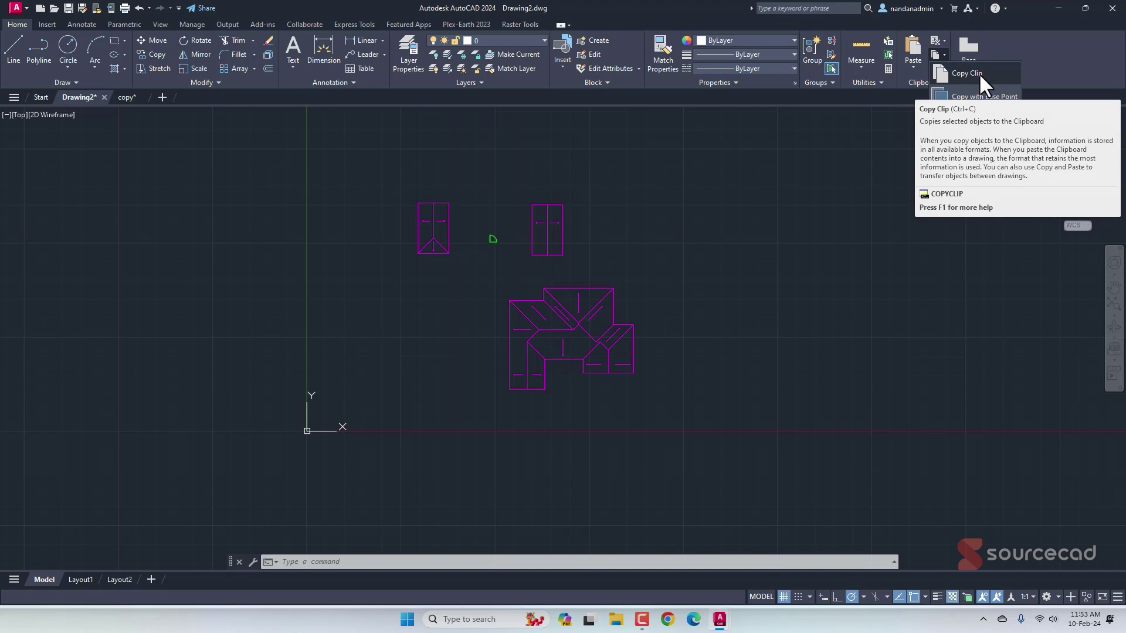
pyautogui.click(916, 62)
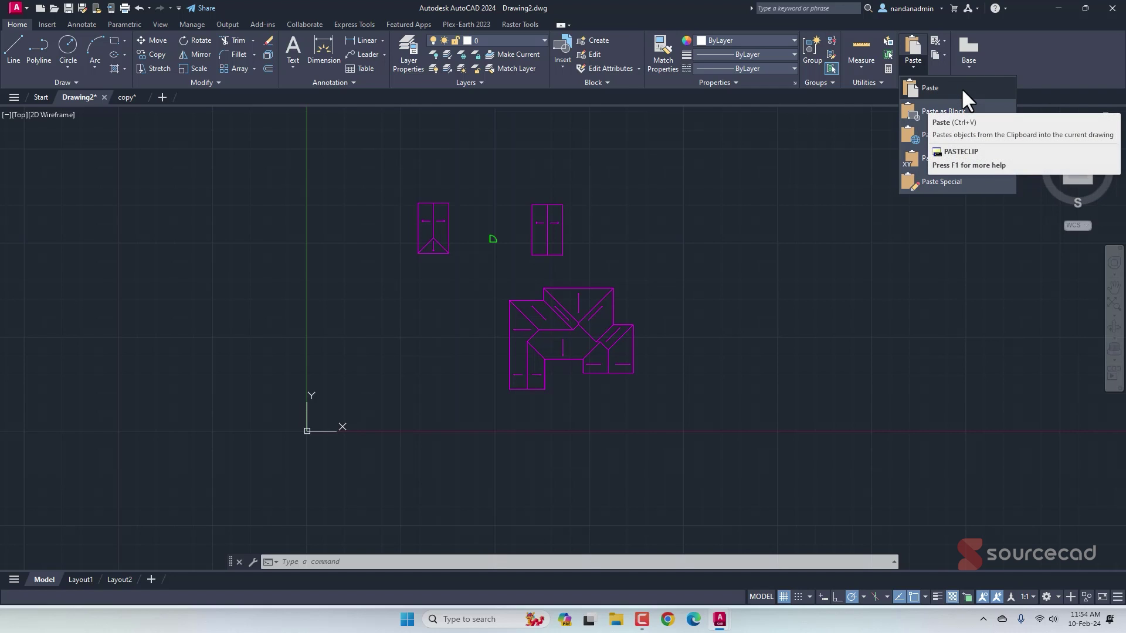
pyautogui.click(912, 65)
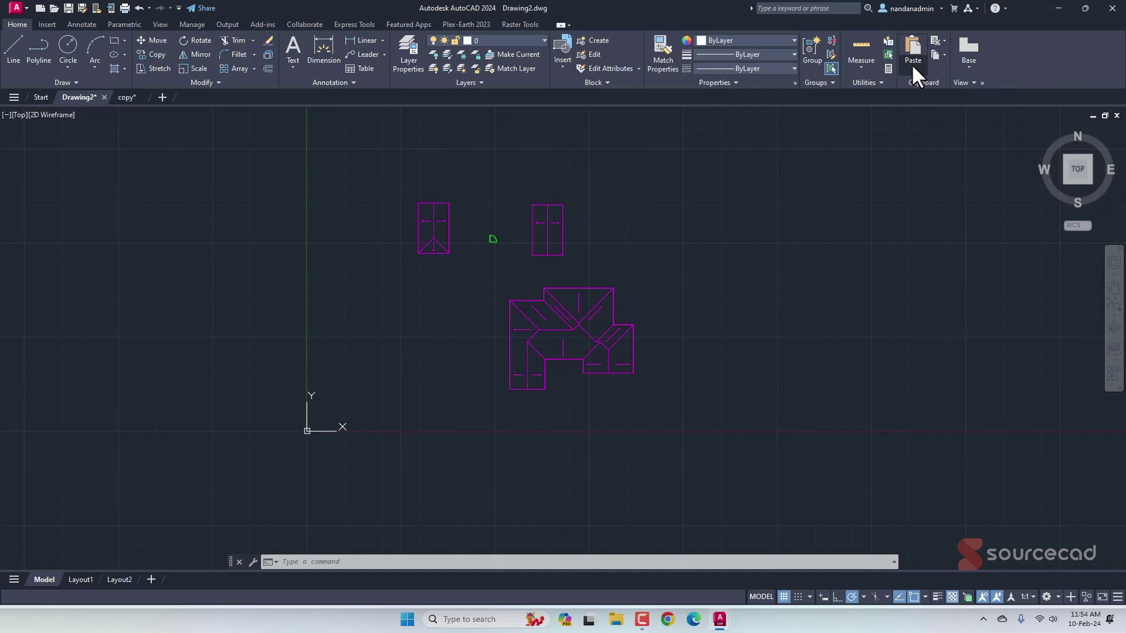
pyautogui.click(944, 41)
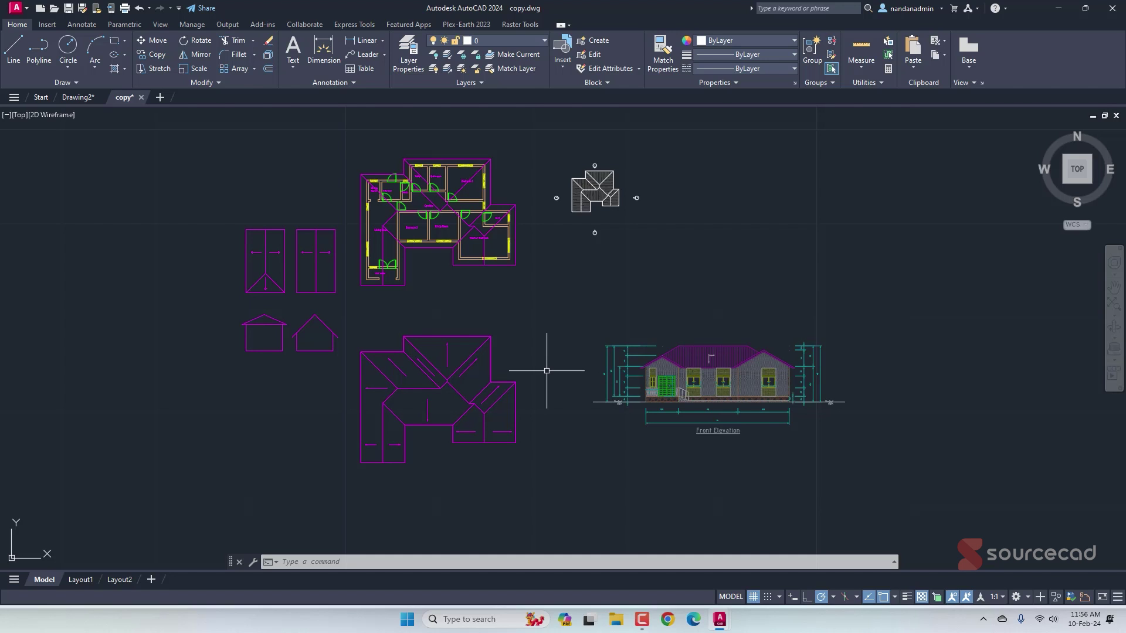
# Center the Front Elevation, select then deselect the xref, and minimize AutoCAD.
pyautogui.scroll(6, 790, 430)
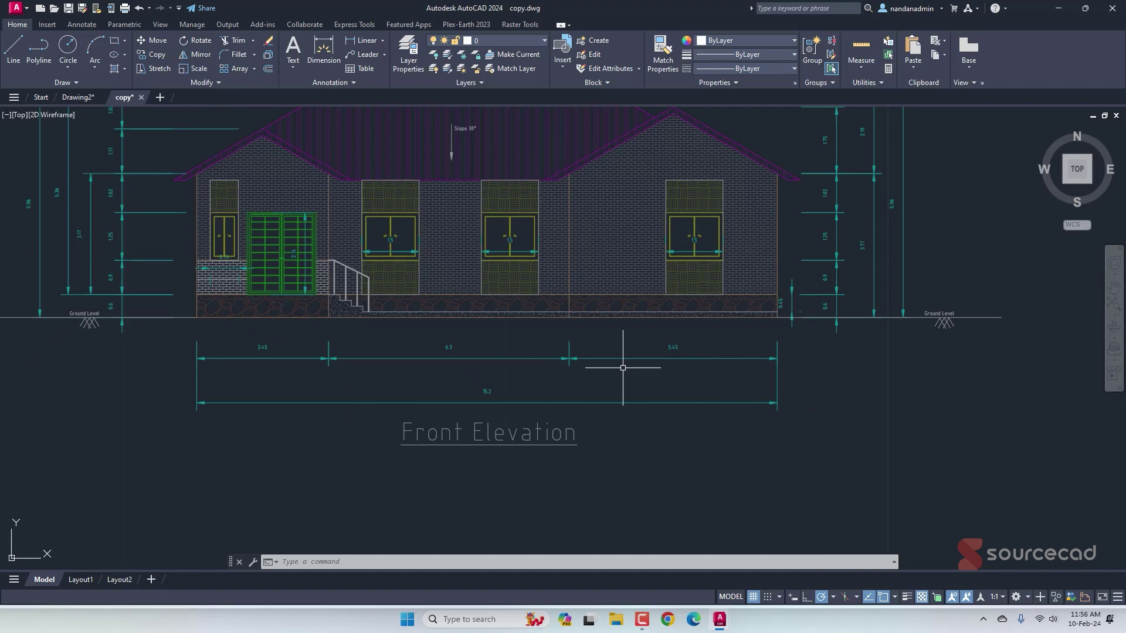
pyautogui.moveTo(611, 375); pyautogui.dragTo(717, 460, button='middle')
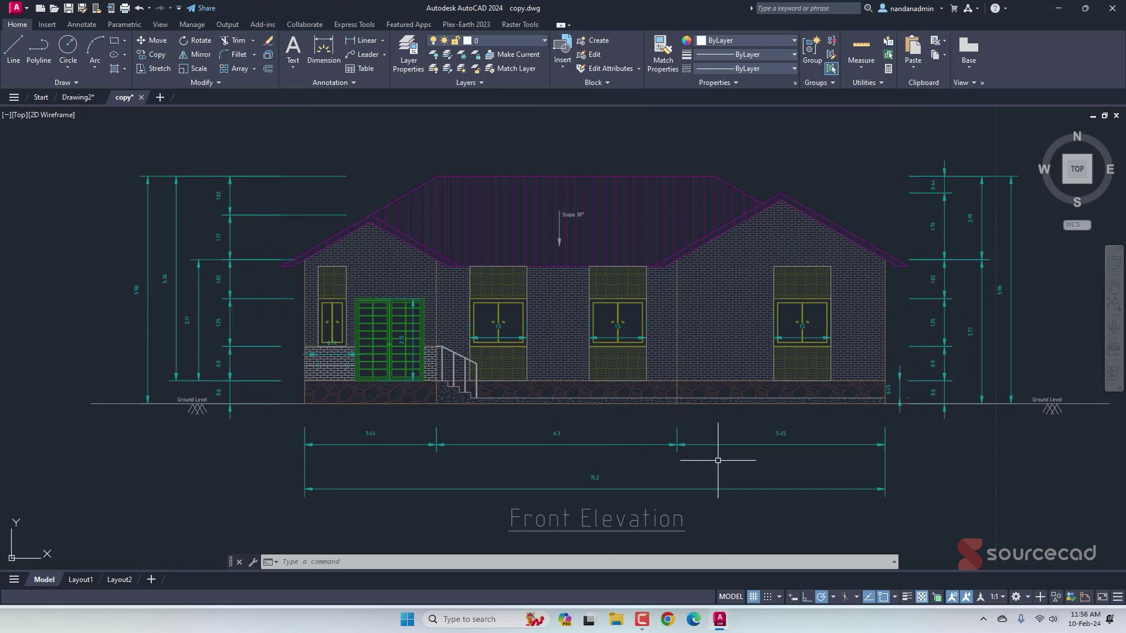
pyautogui.click(720, 326)
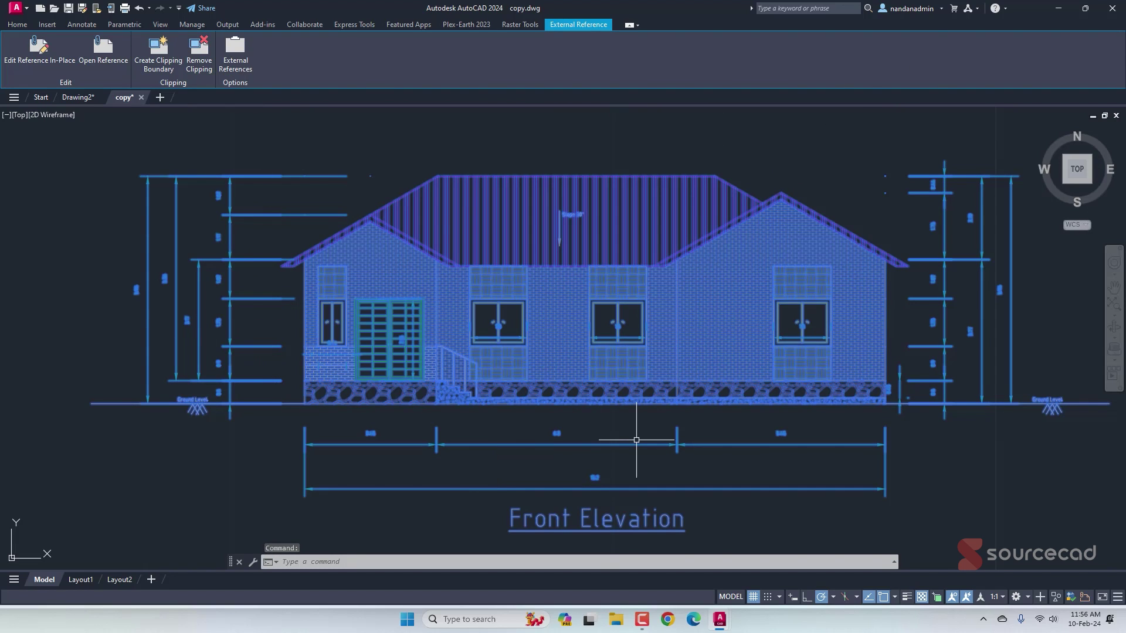
pyautogui.press('Delete')
pyautogui.press('Escape')
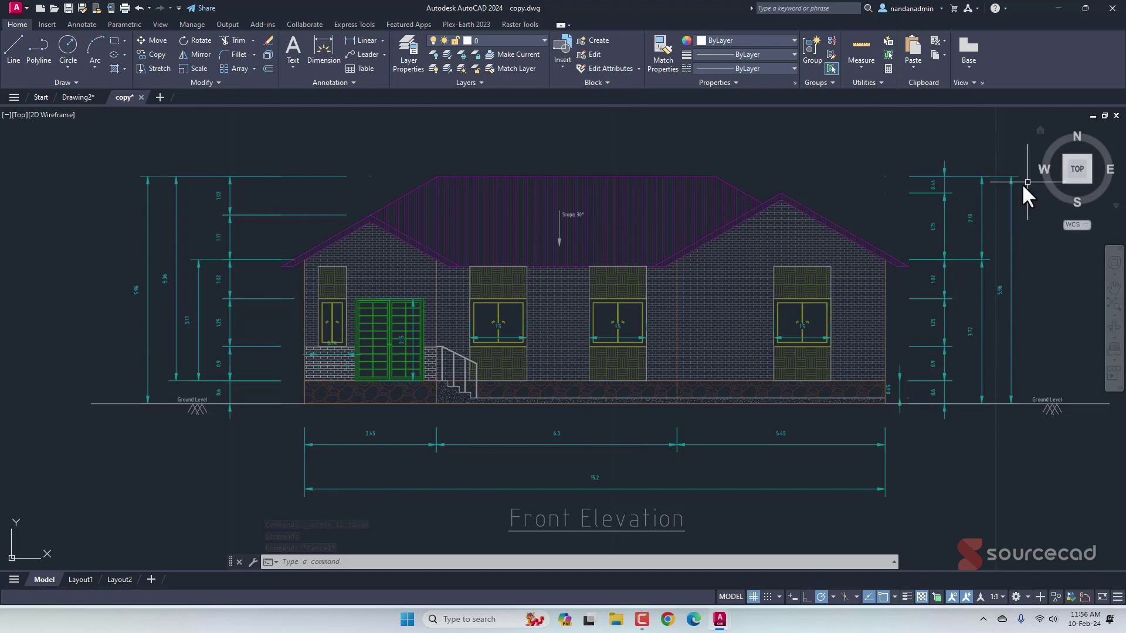
pyautogui.click(1059, 8)
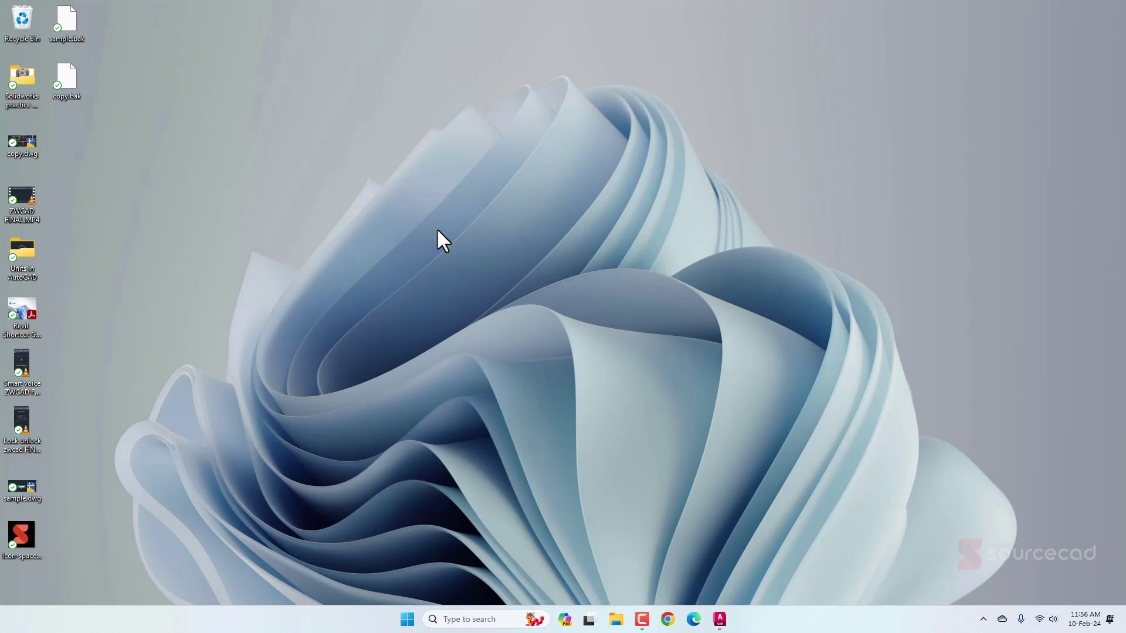
# Open sample.dwg from the desktop, close it without saving, and maximize AutoCAD on copy.dwg.
pyautogui.doubleClick(16, 492)
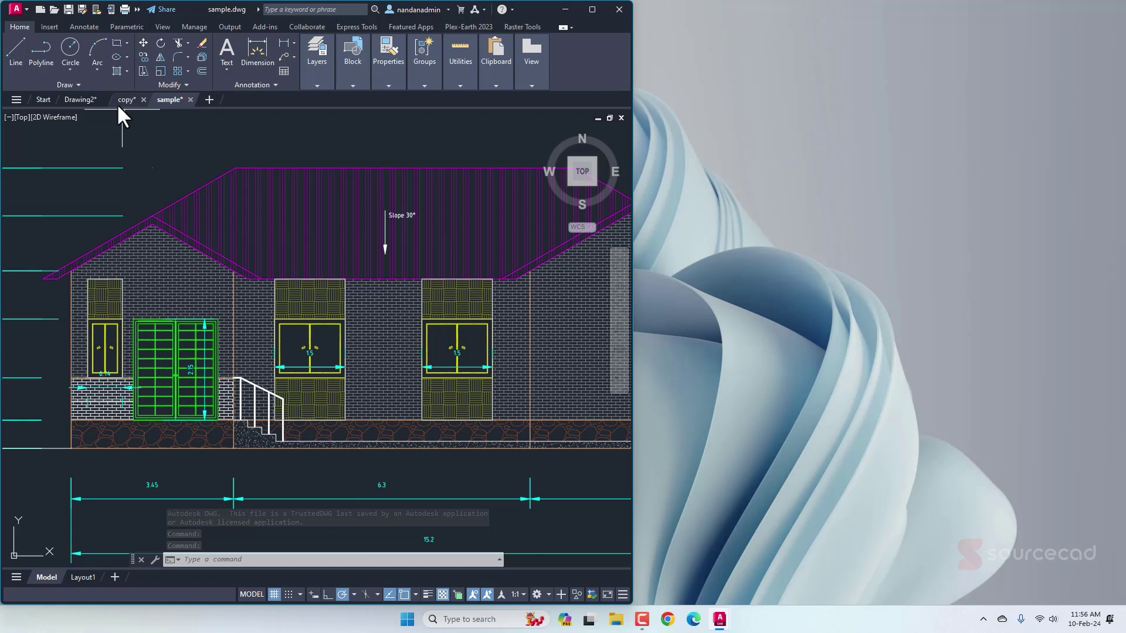
pyautogui.moveTo(119, 107)
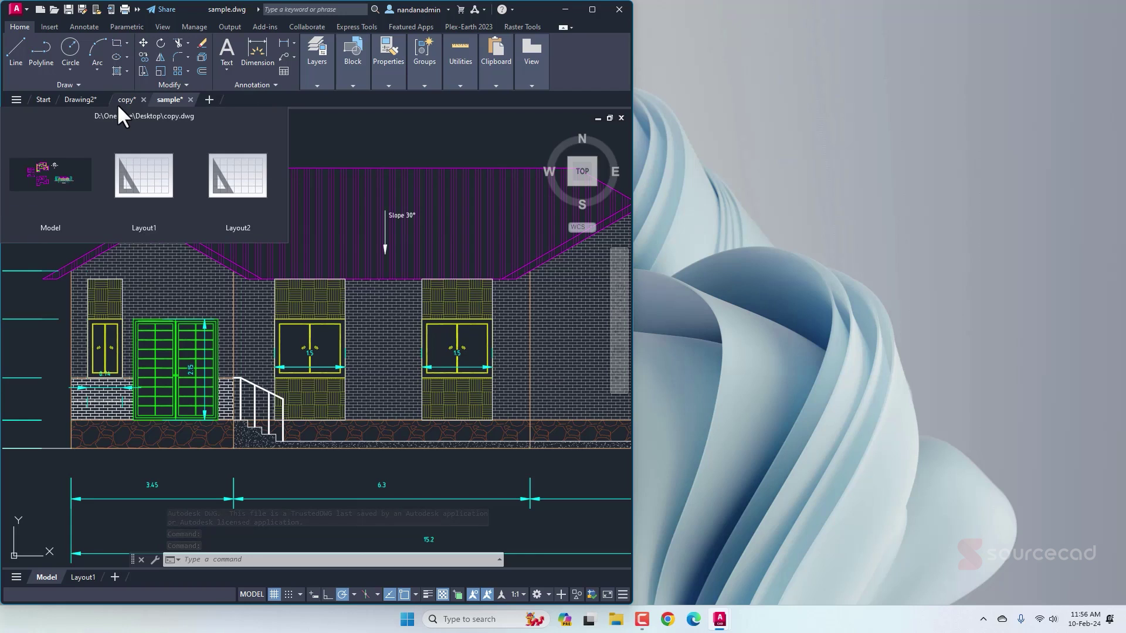
pyautogui.click(191, 100)
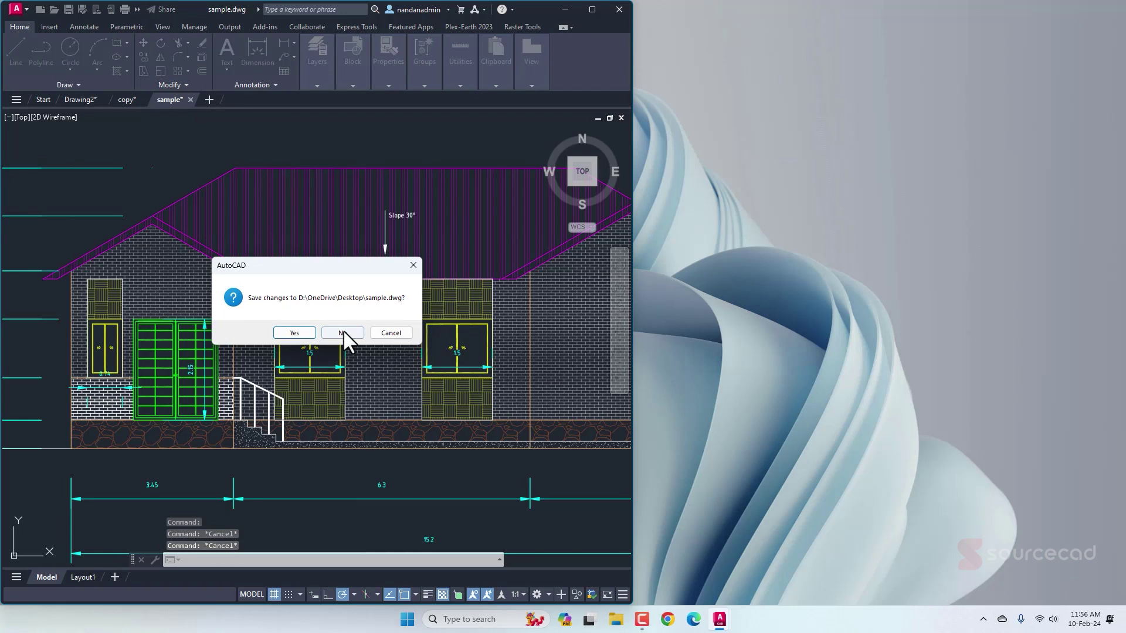
pyautogui.click(344, 333)
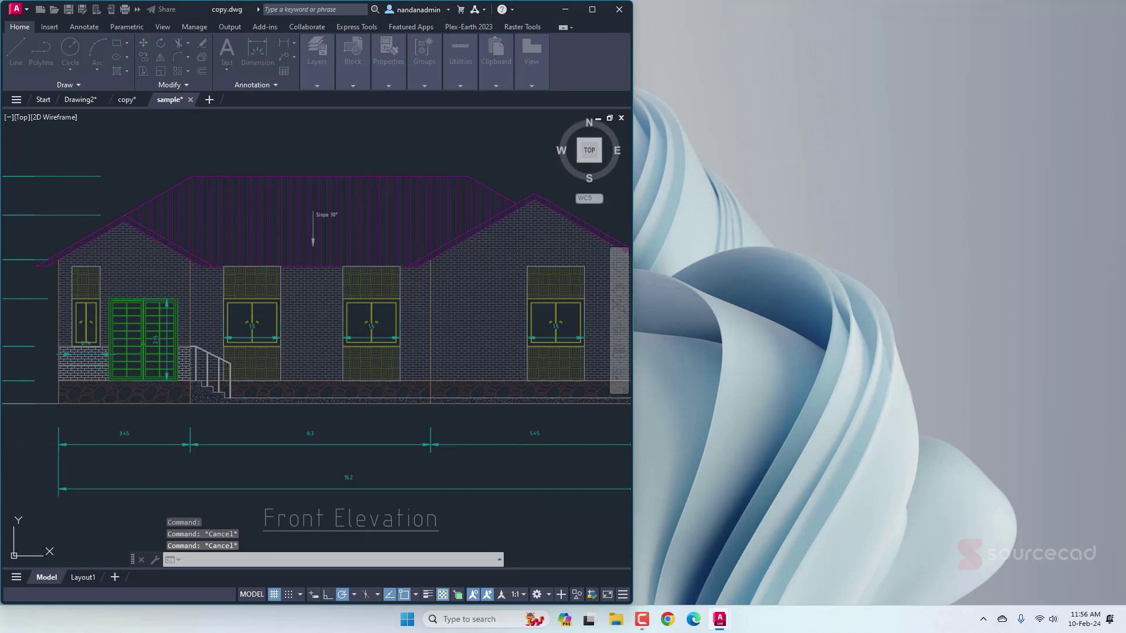
pyautogui.click(593, 9)
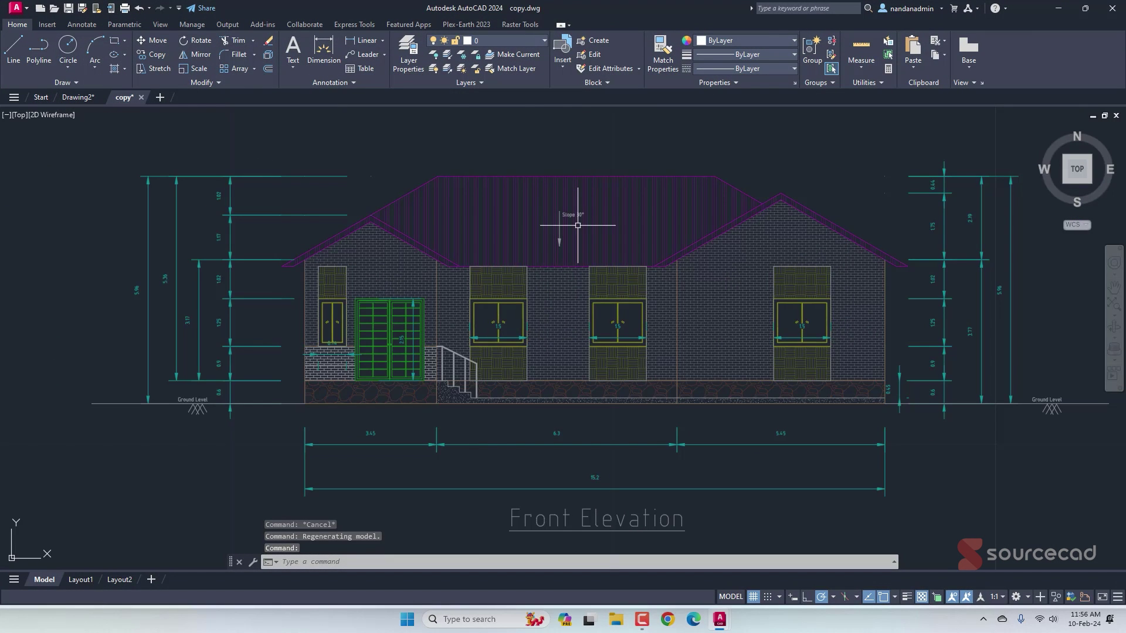
# Run NCOPY and pick the small window's frame, panels, mullion, edge lines and glass hatch lines.
pyautogui.scroll(2, 333, 326)
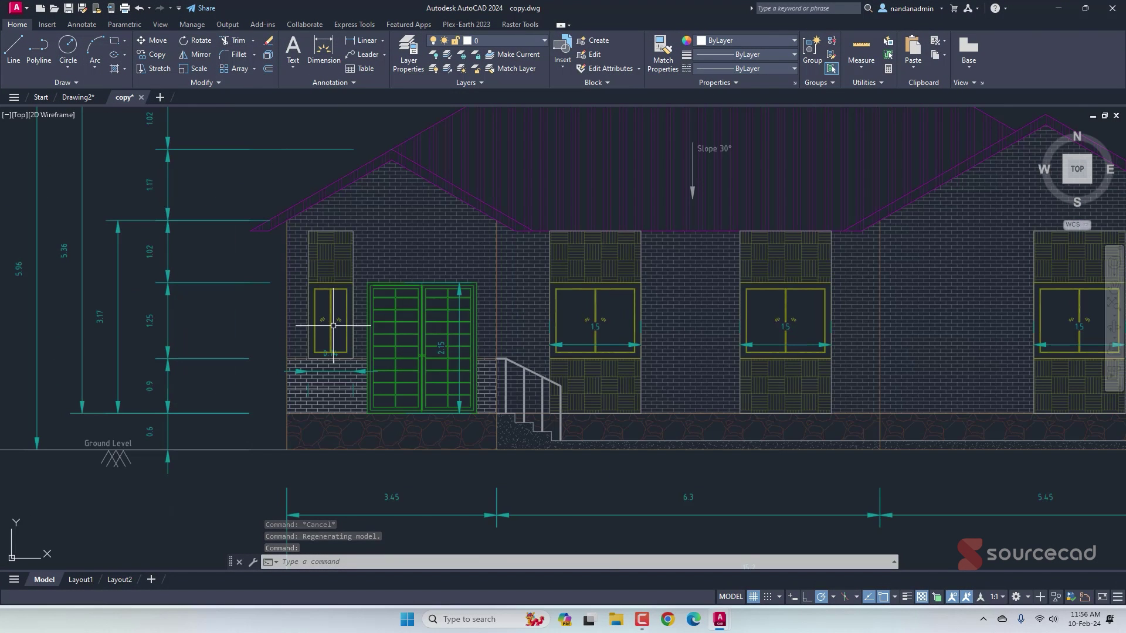
pyautogui.write('ncop')
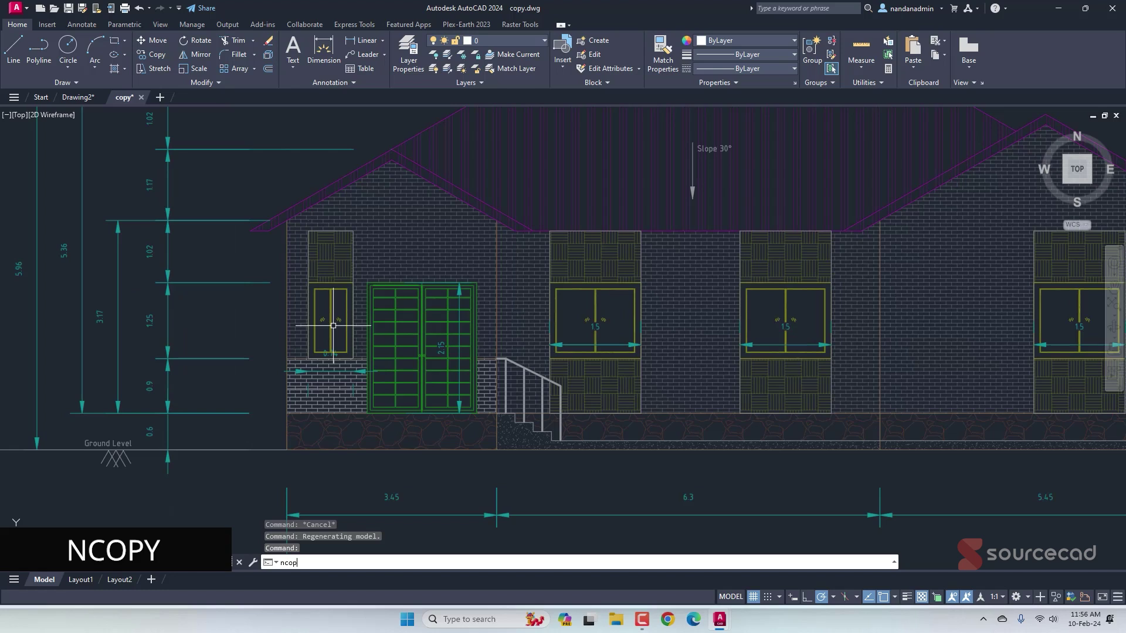
pyautogui.write('y')
pyautogui.press('Return')
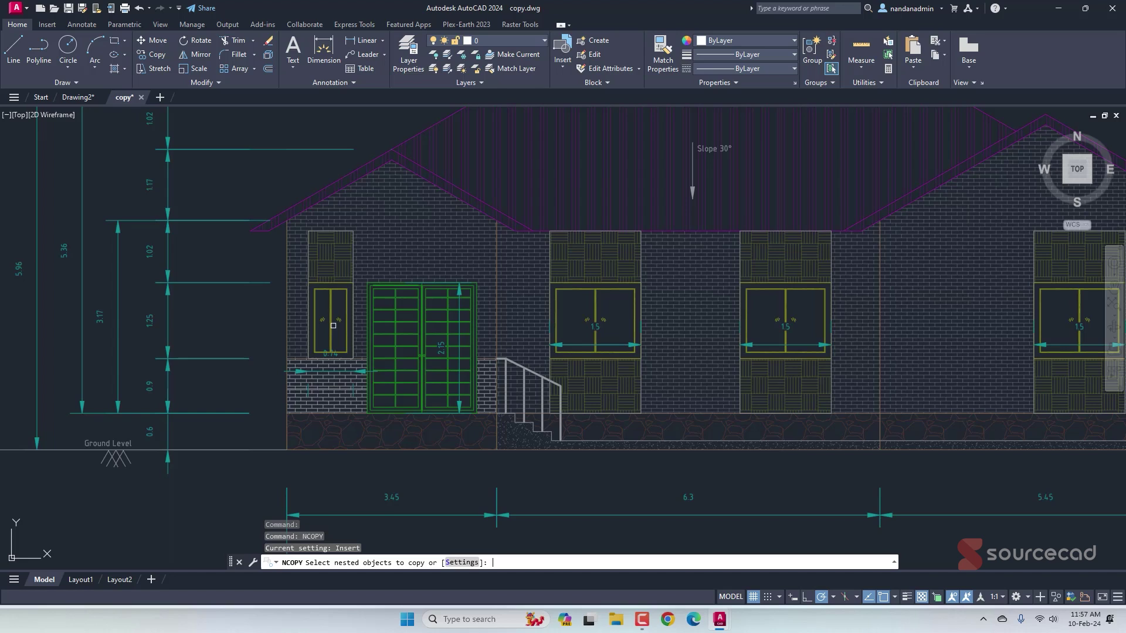
pyautogui.scroll(7, 327, 323)
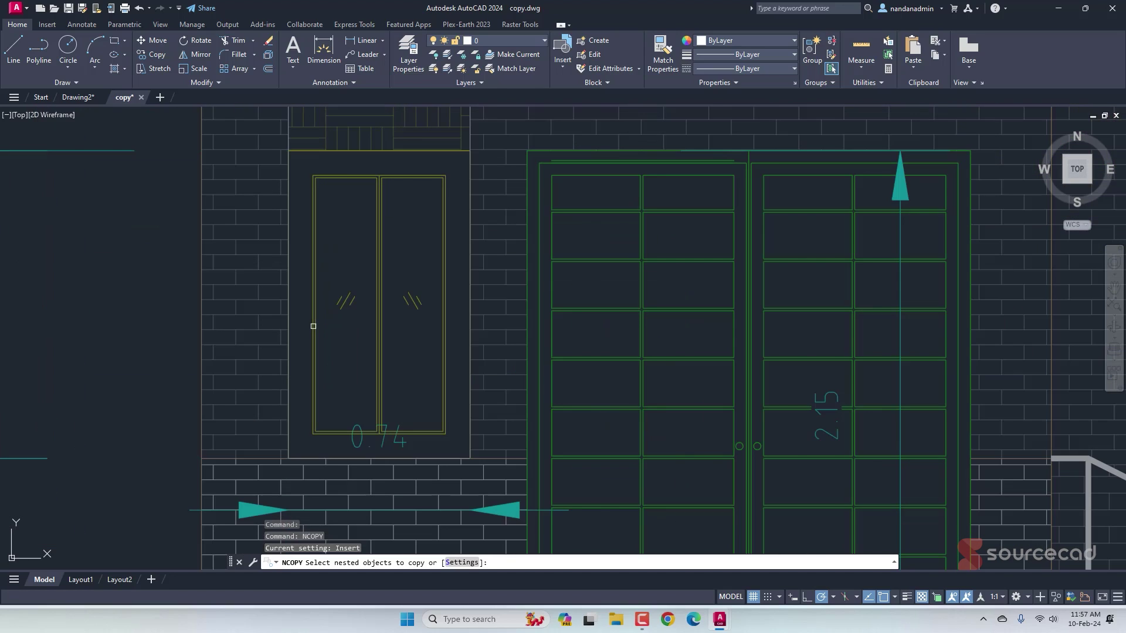
pyautogui.click(313, 183)
pyautogui.click(316, 182)
pyautogui.click(380, 179)
pyautogui.click(392, 179)
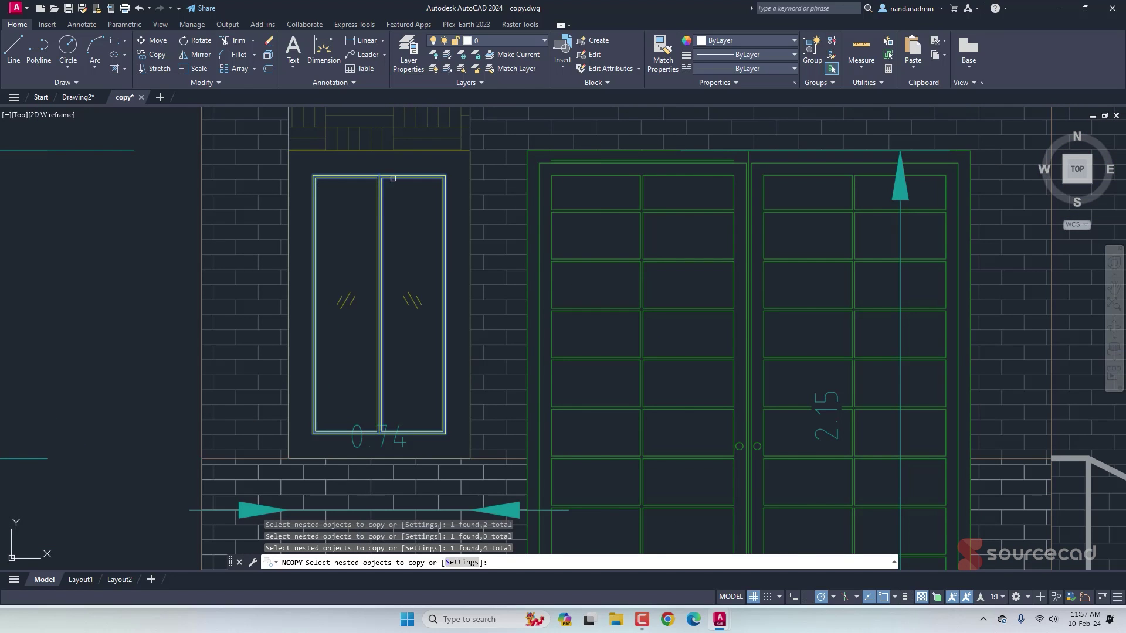
pyautogui.click(378, 211)
pyautogui.click(375, 222)
pyautogui.click(405, 296)
pyautogui.click(411, 300)
pyautogui.click(419, 304)
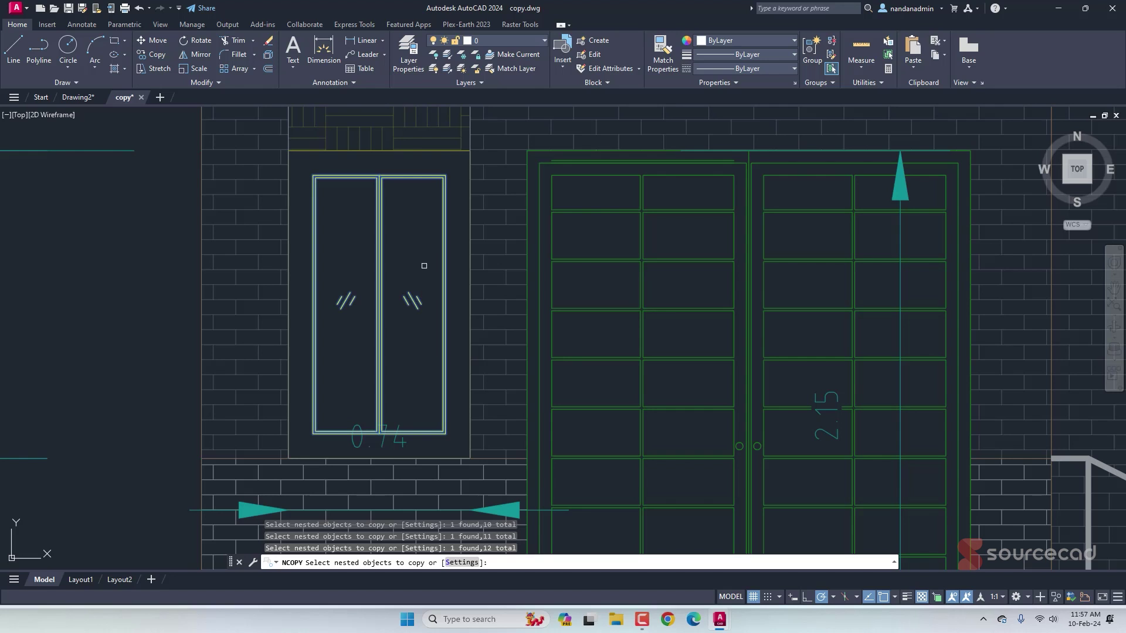
pyautogui.press('Return')
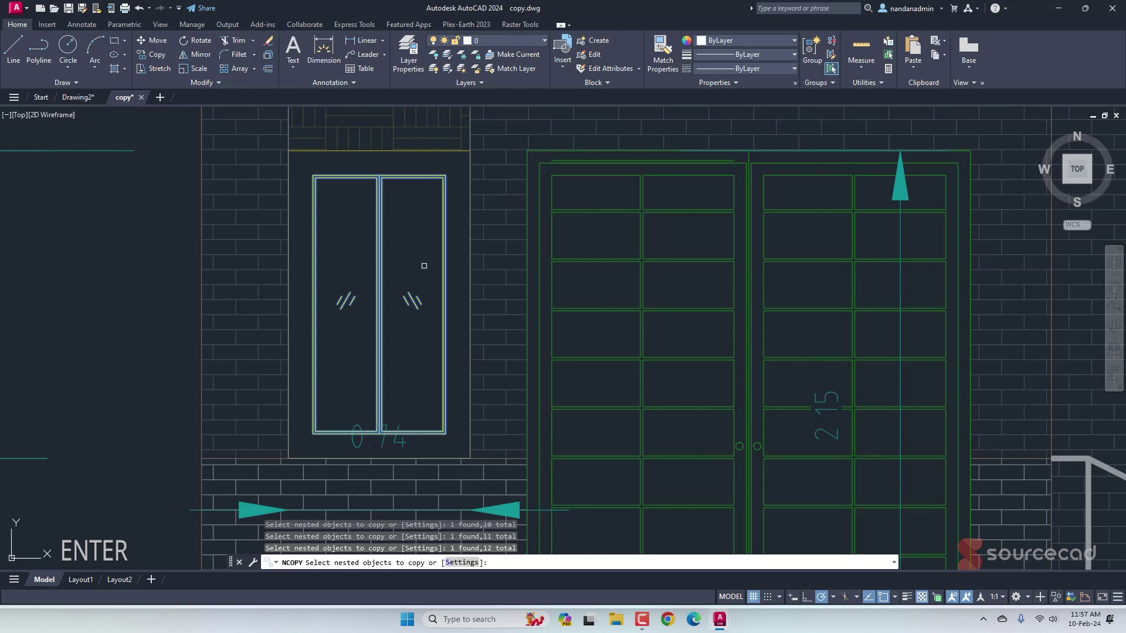
# Place the window copy left of the elevation from its top-left corner, then check it as standalone.
pyautogui.click(310, 172)
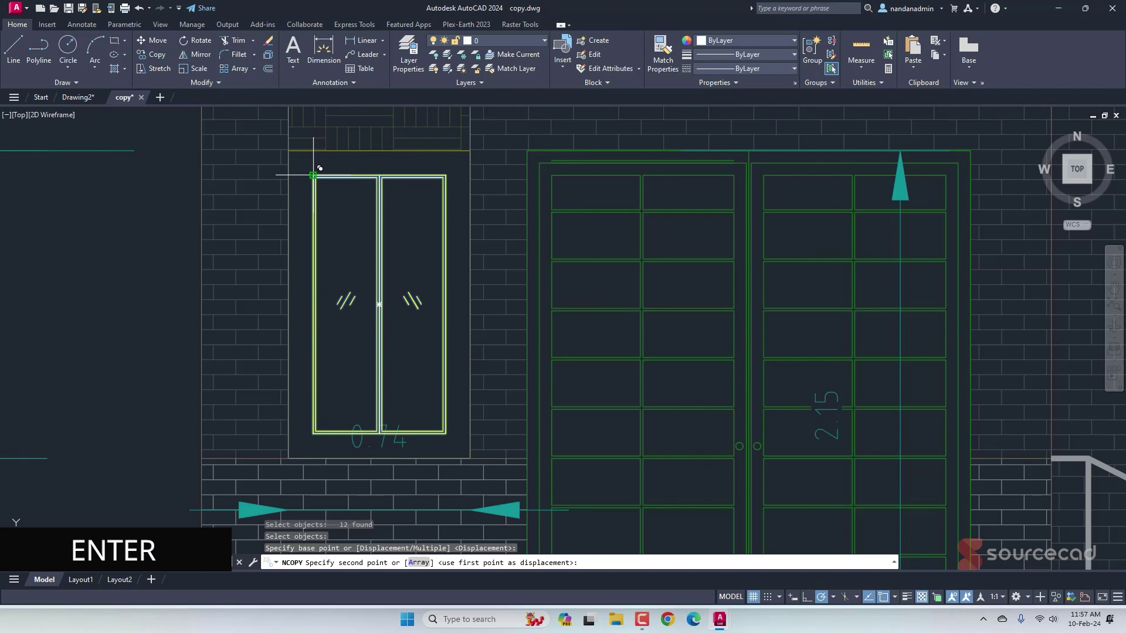
pyautogui.scroll(-6, 309, 174)
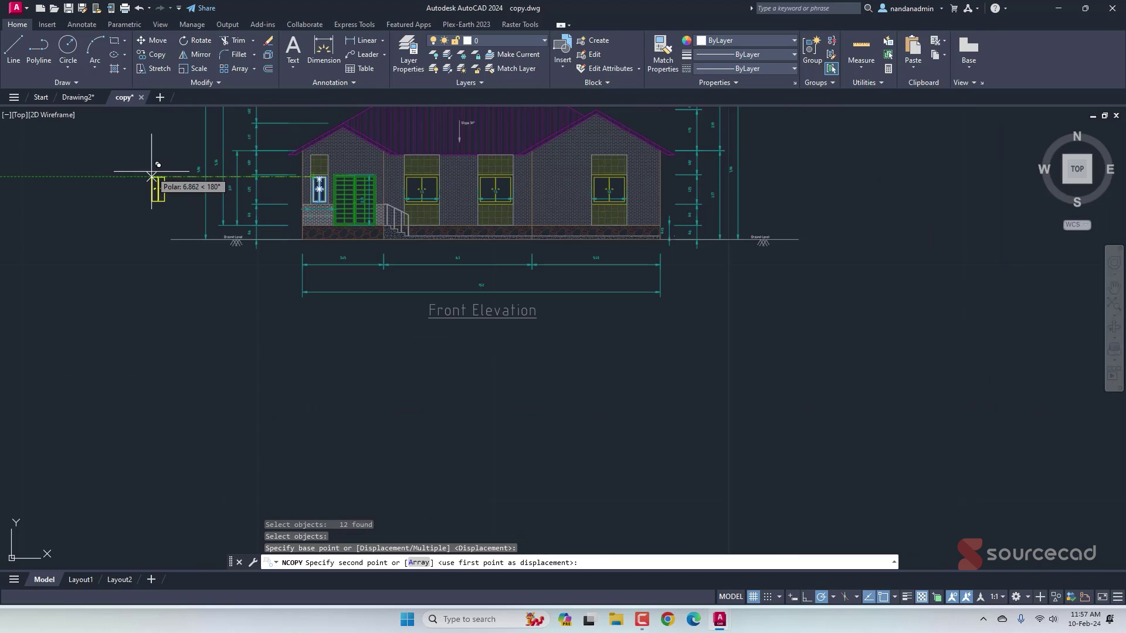
pyautogui.click(139, 172)
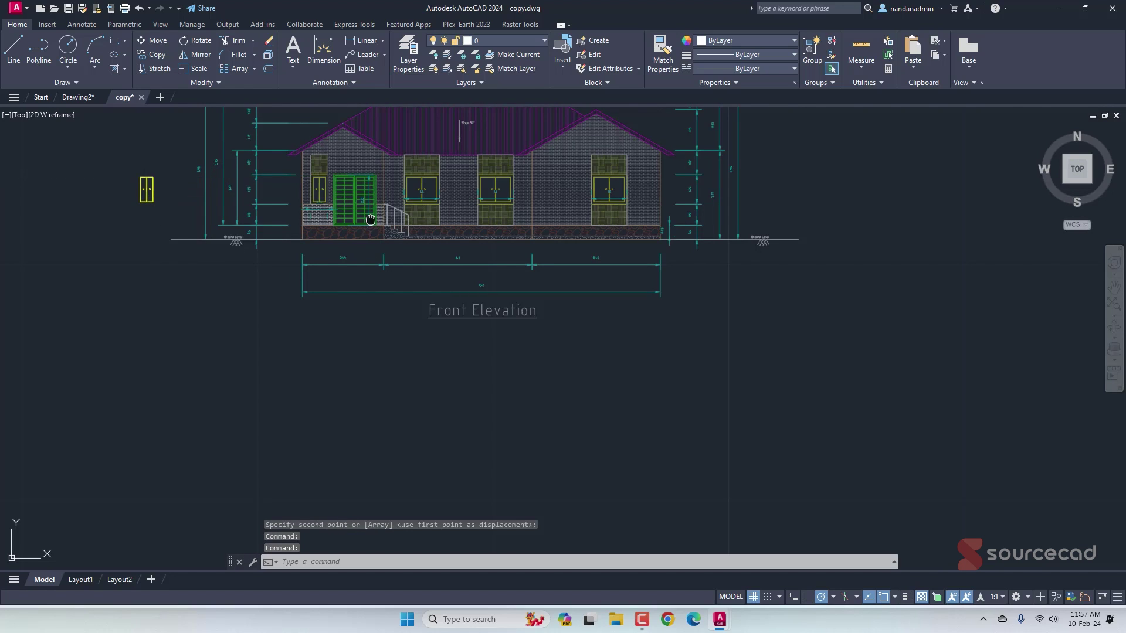
pyautogui.moveTo(373, 219); pyautogui.dragTo(623, 347, button='middle')
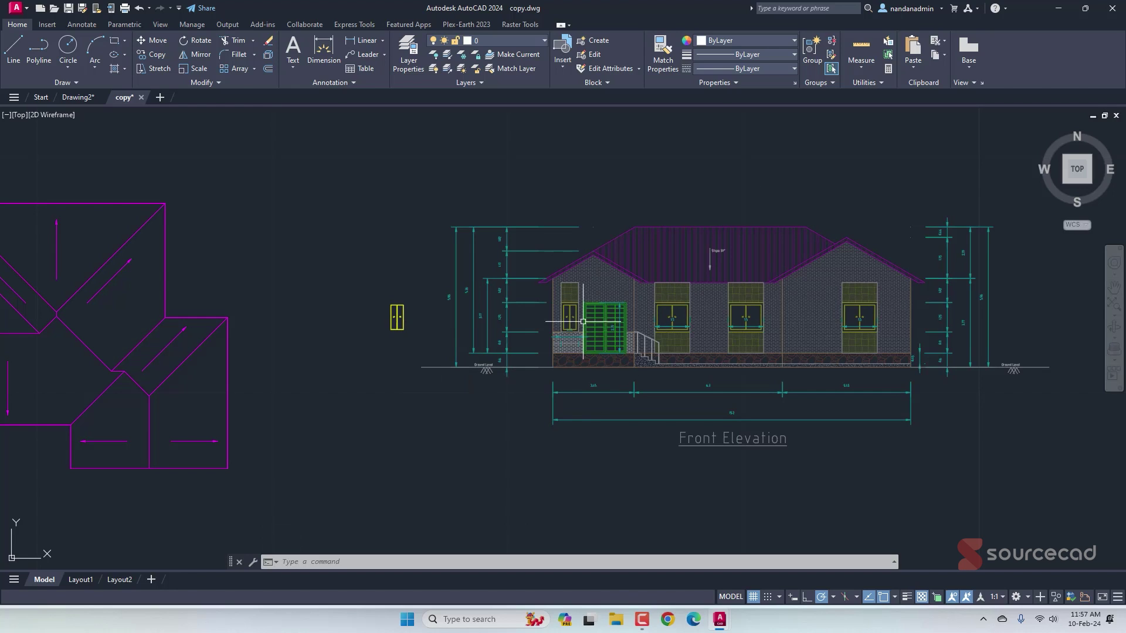
pyautogui.click(372, 272)
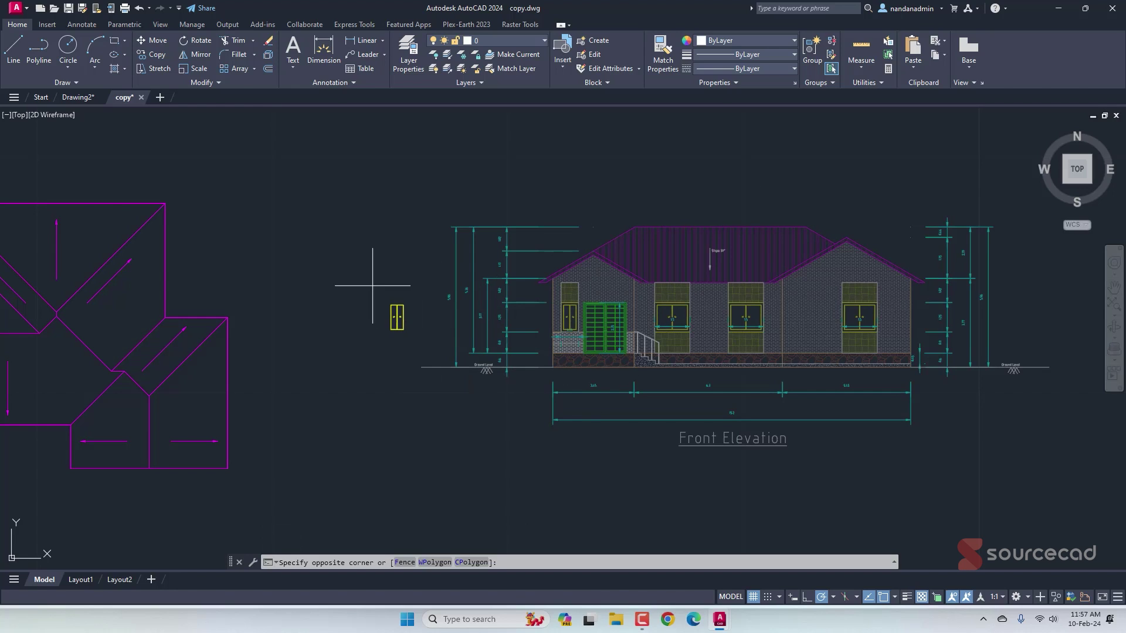
pyautogui.click(431, 345)
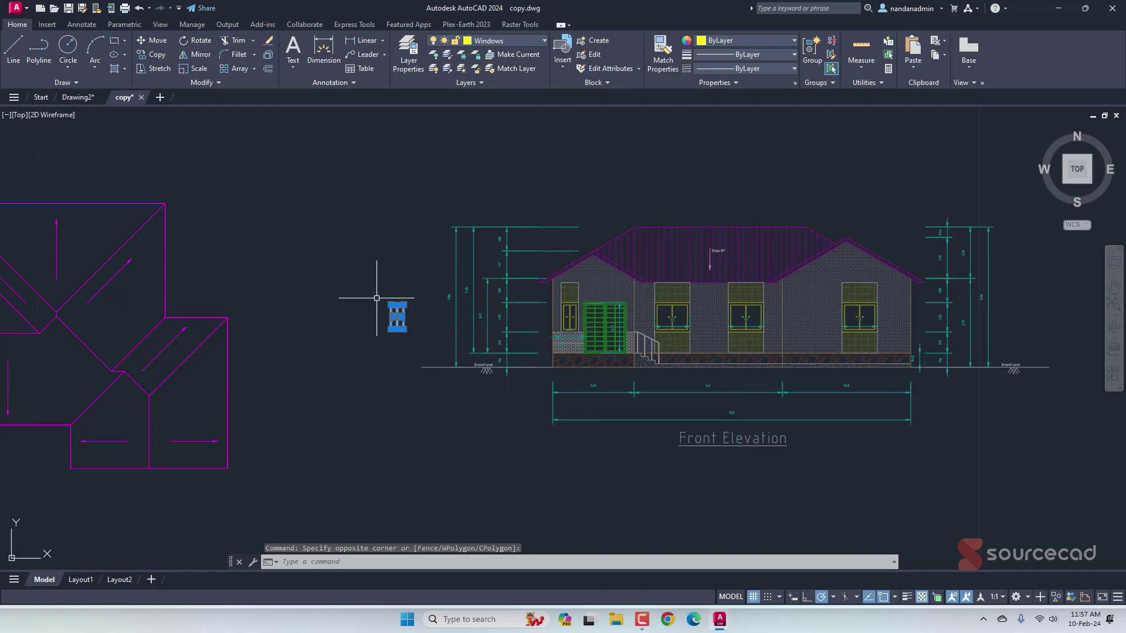
pyautogui.press('Escape')
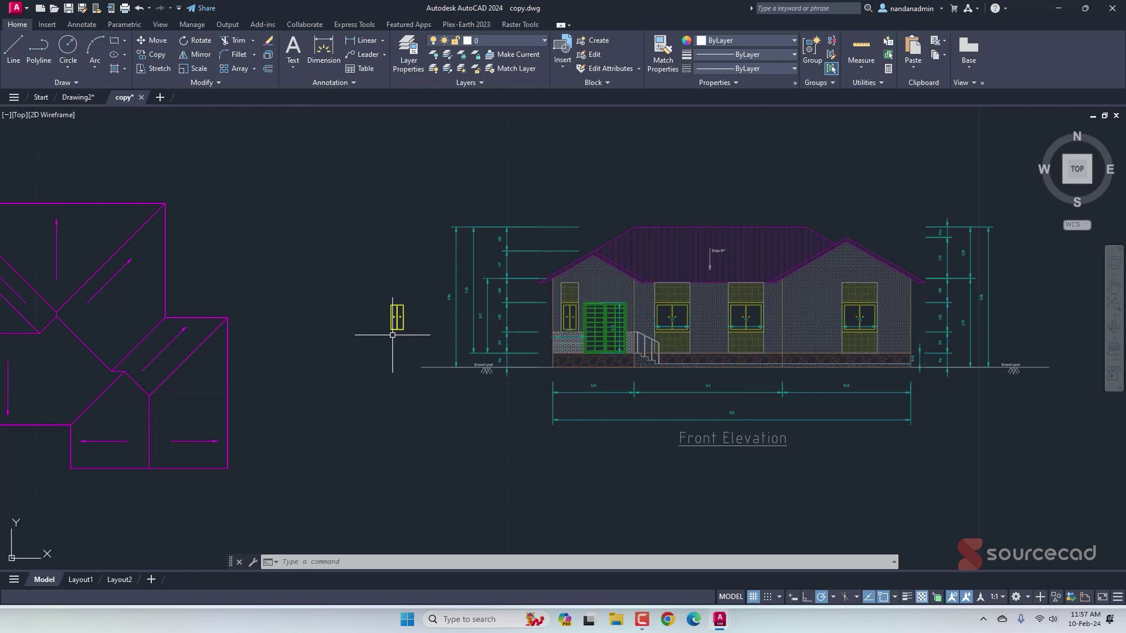
pyautogui.scroll(-5, 392, 334)
pyautogui.moveTo(377, 315); pyautogui.dragTo(581, 354, button='middle')
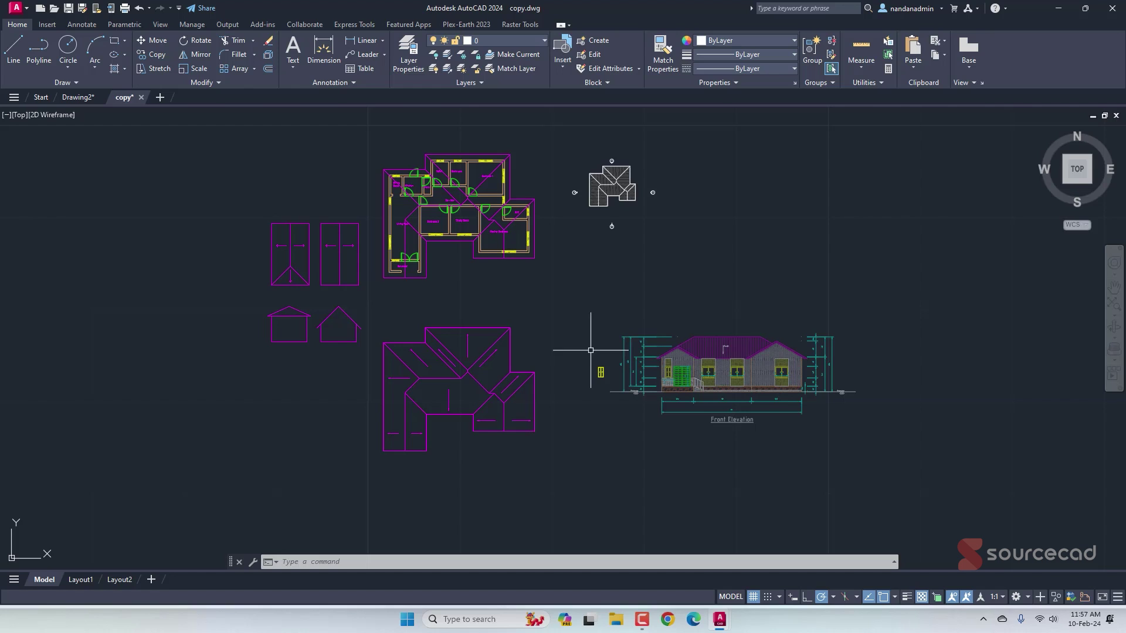
# Minimize AutoCAD and open Icon-space.png in Paint 3D.
pyautogui.click(1058, 9)
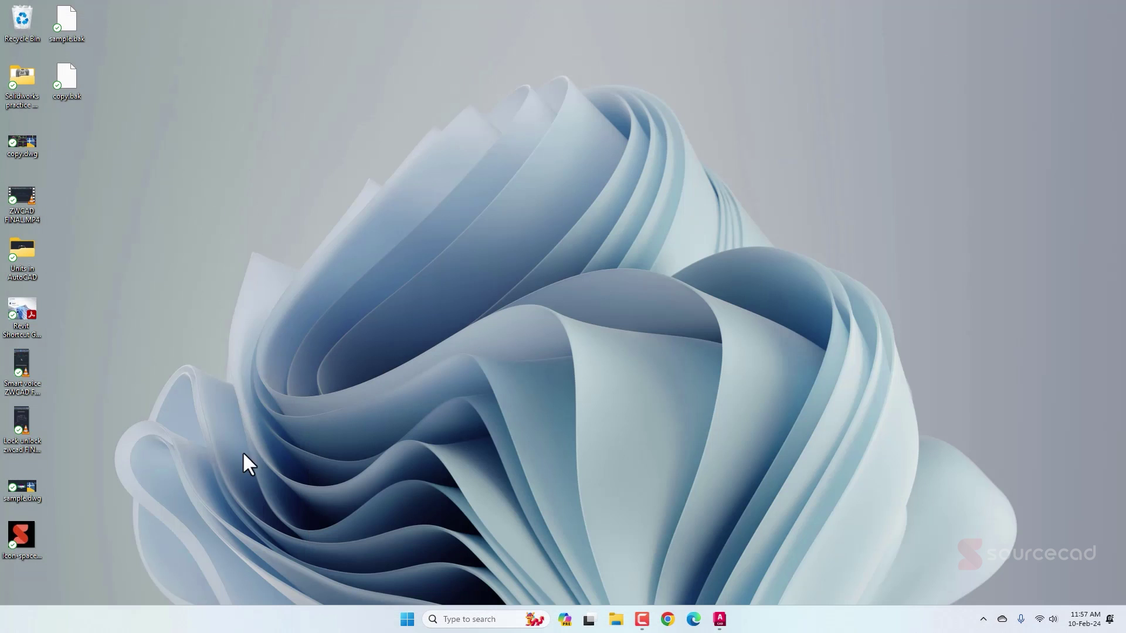
pyautogui.rightClick(21, 537)
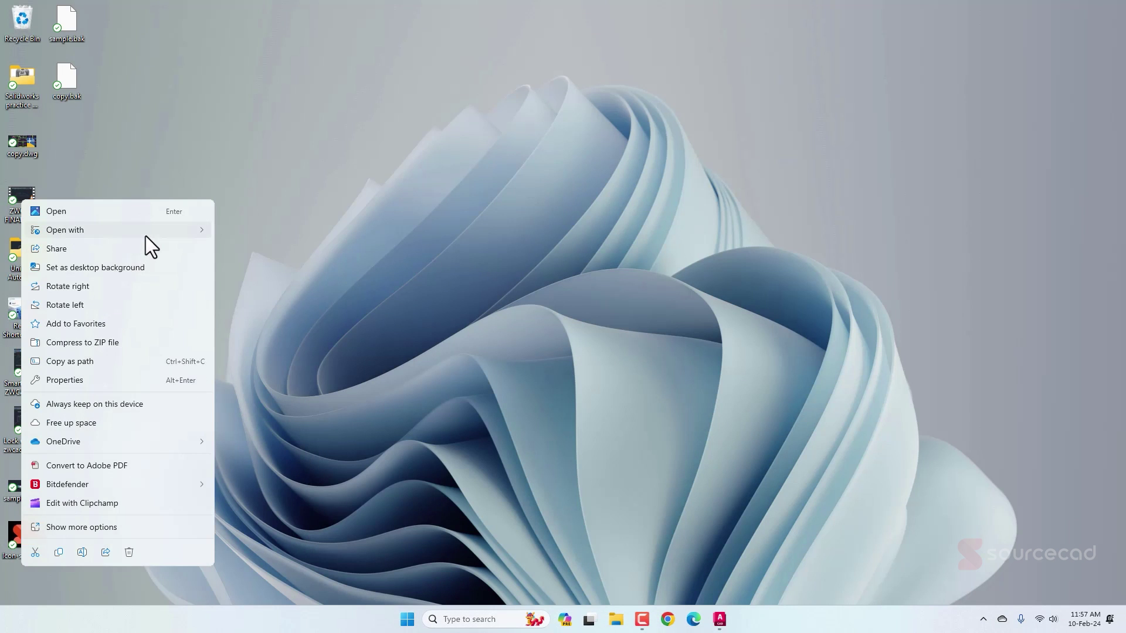
pyautogui.moveTo(145, 236)
pyautogui.click(250, 306)
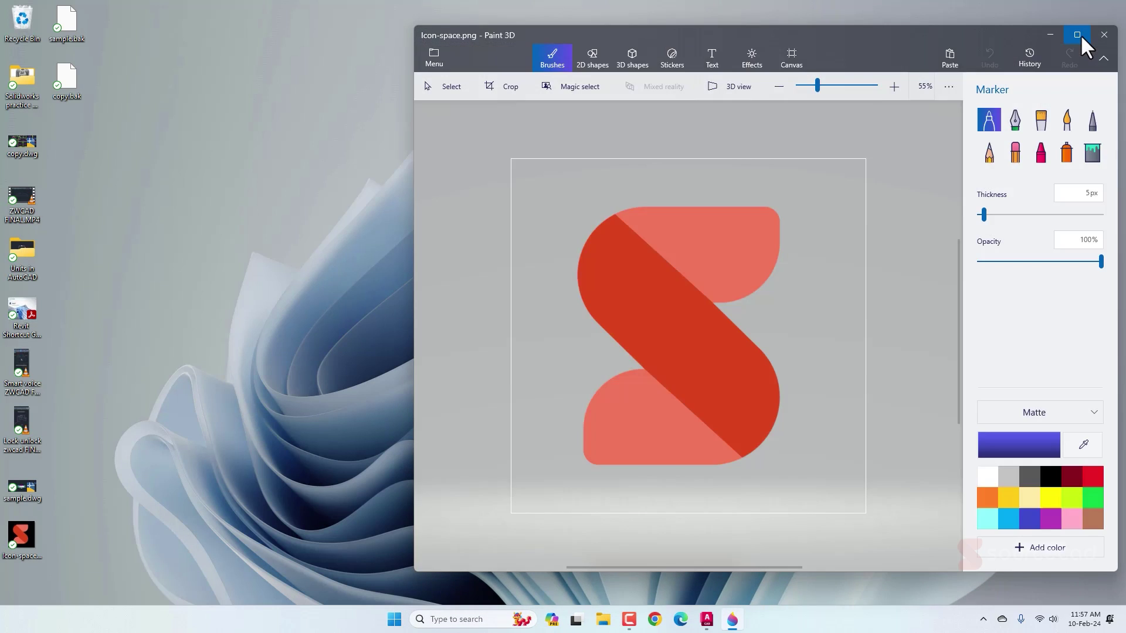
# Maximize Paint 3D, copy the entire Icon-space.png S logo, and switch back to copy.dwg.
pyautogui.click(1079, 35)
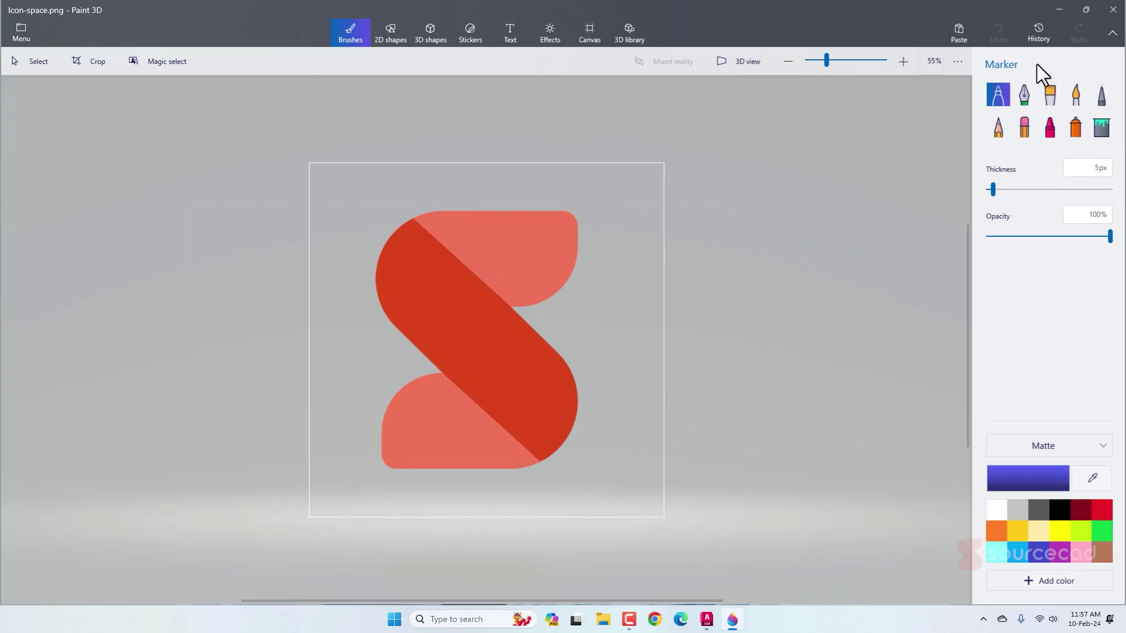
pyautogui.hotkey('ctrl', 'a')
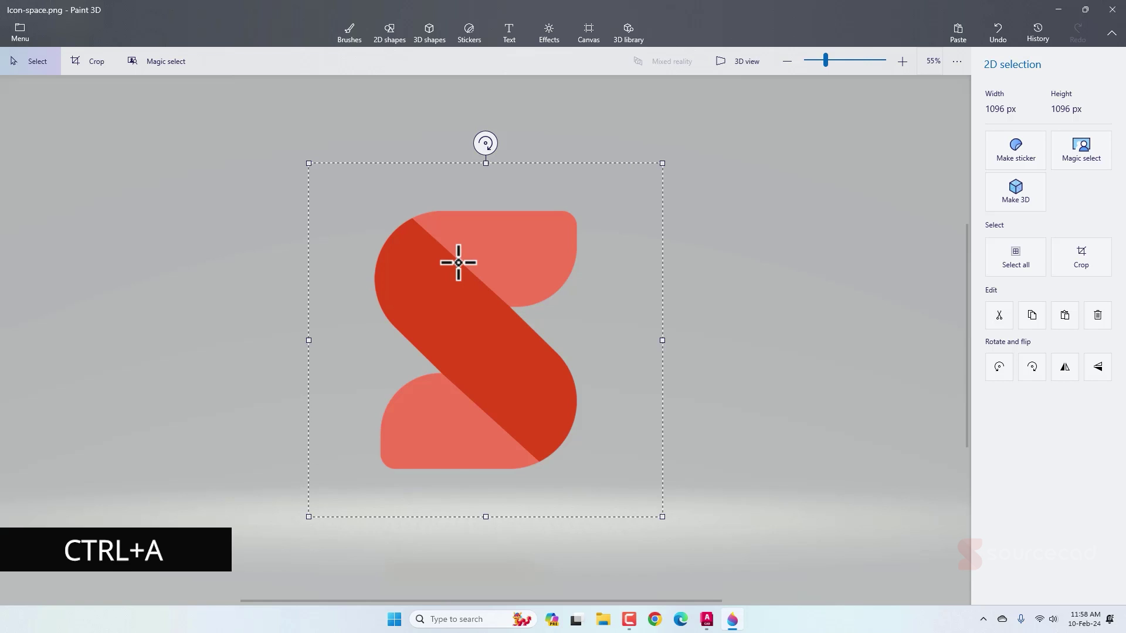
pyautogui.hotkey('ctrl', 'c')
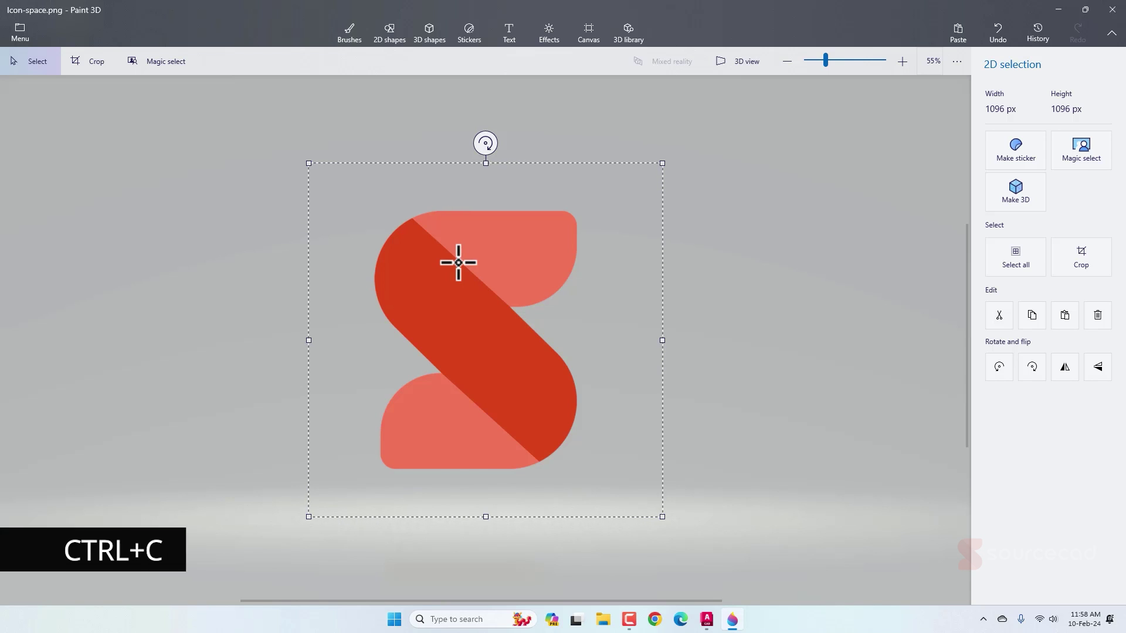
pyautogui.moveTo(706, 619)
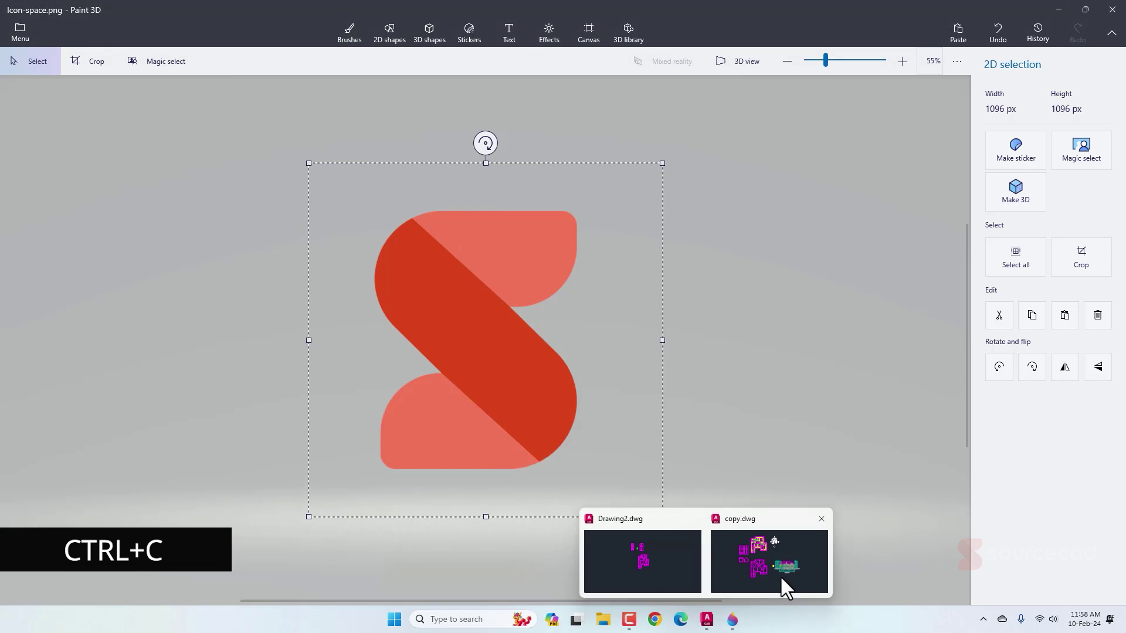
pyautogui.click(784, 583)
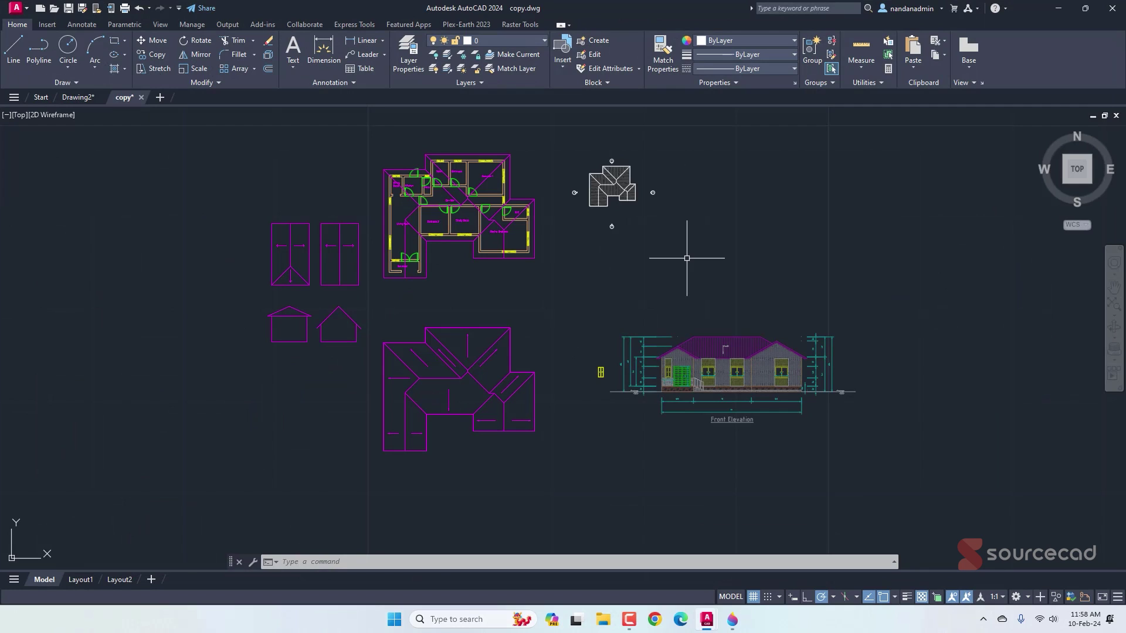
# Paste the S logo into copy.dwg as a Bitmap via Paste Special, place it, and select it.
pyautogui.hotkey('ctrl', 'v')
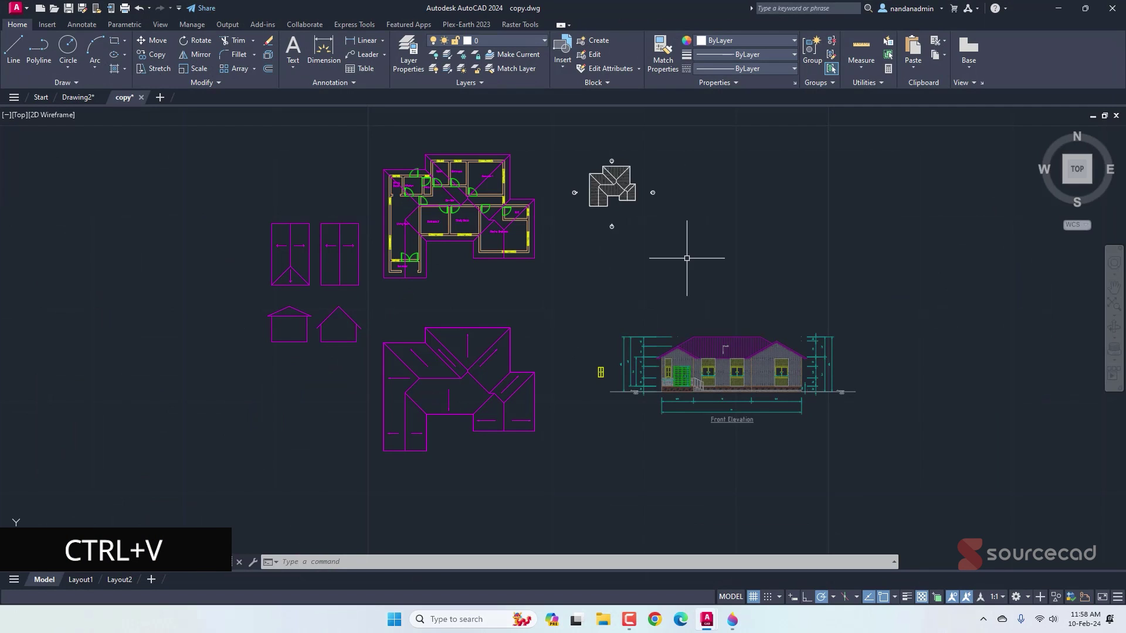
pyautogui.click(913, 61)
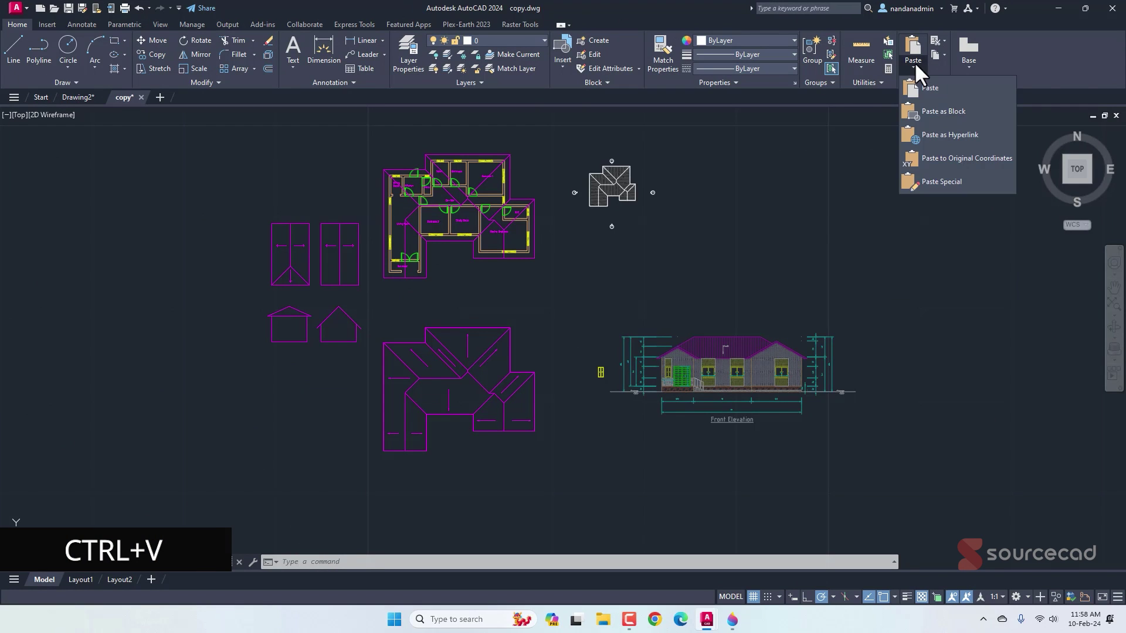
pyautogui.click(970, 180)
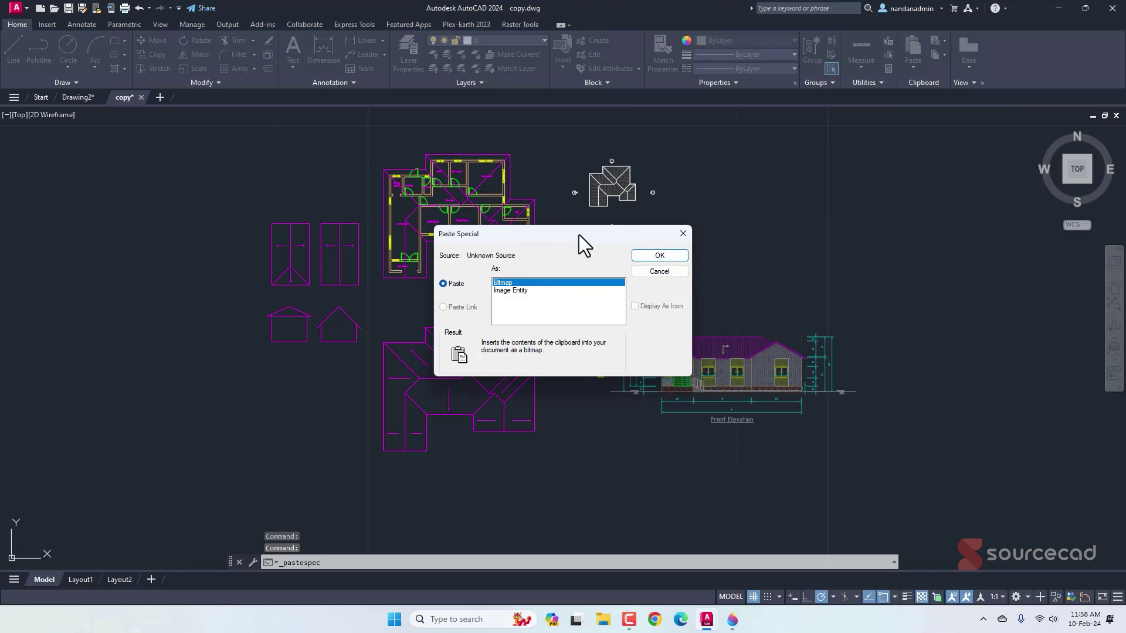
pyautogui.moveTo(578, 235); pyautogui.dragTo(847, 158)
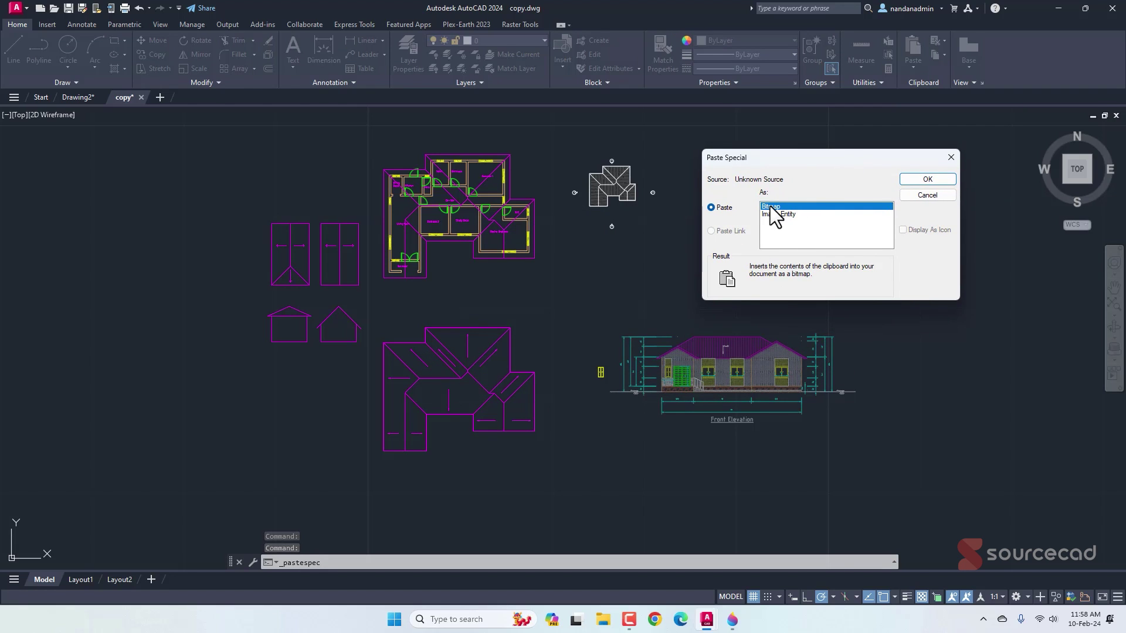
pyautogui.click(916, 182)
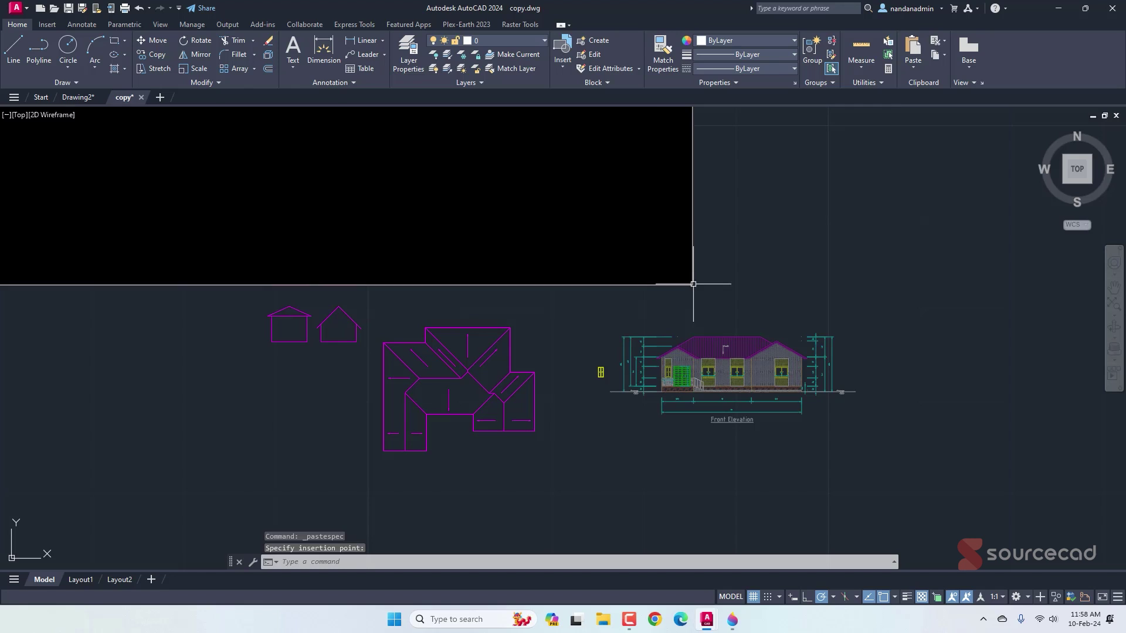
pyautogui.scroll(-8, 765, 255)
pyautogui.click(765, 255)
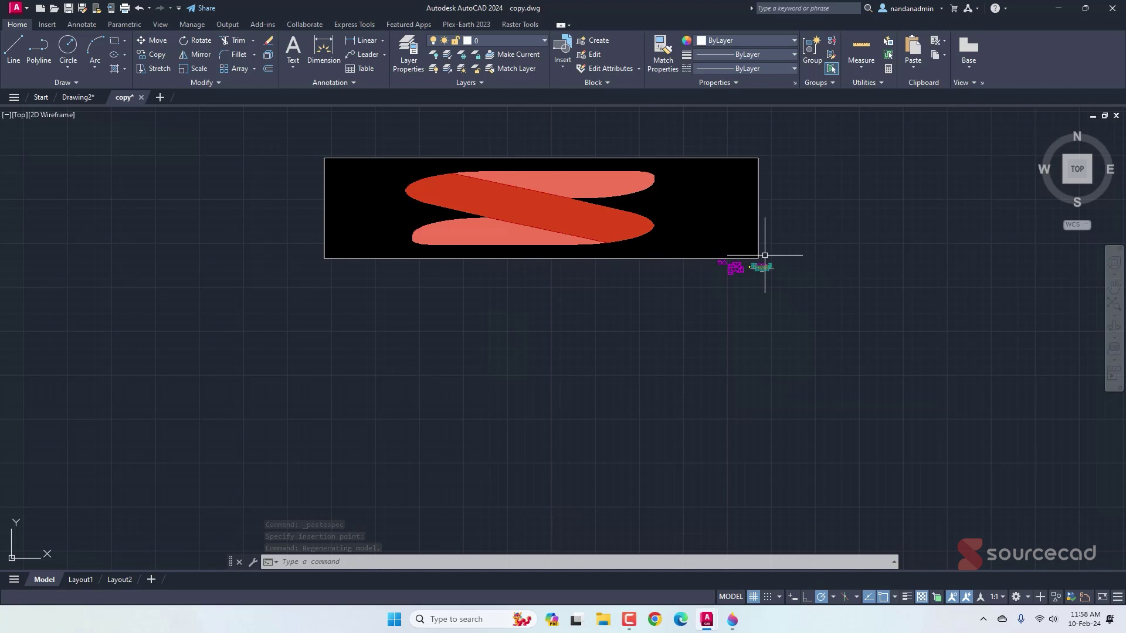
pyautogui.click(540, 257)
# Erase the distorted logo and paste it again as a Bitmap through Paste Special.
pyautogui.press('Delete')
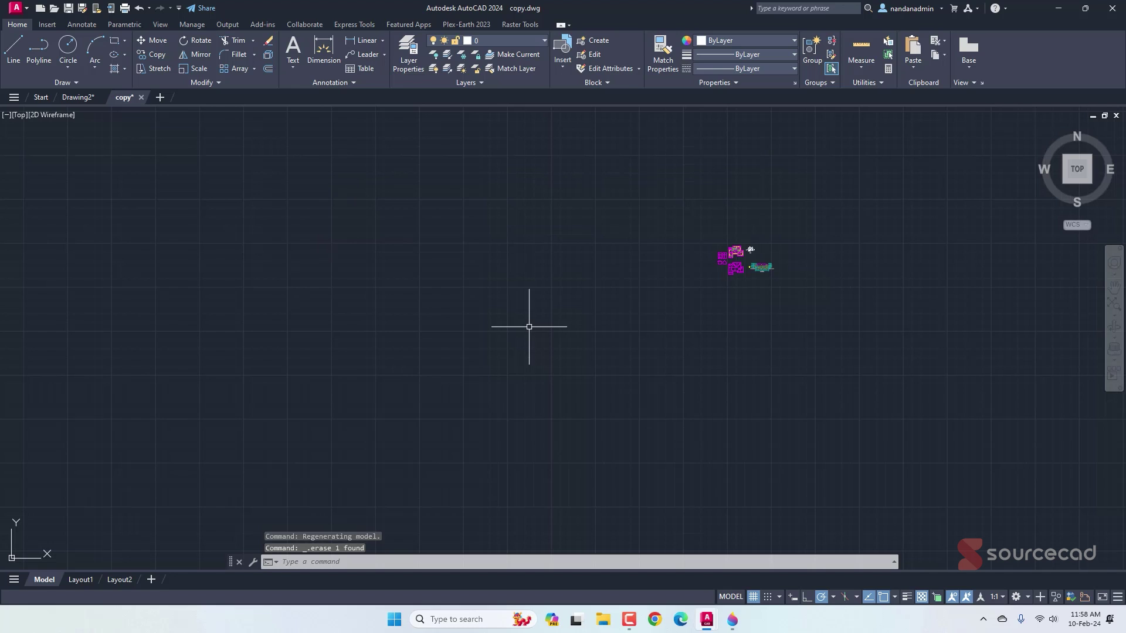
pyautogui.click(918, 70)
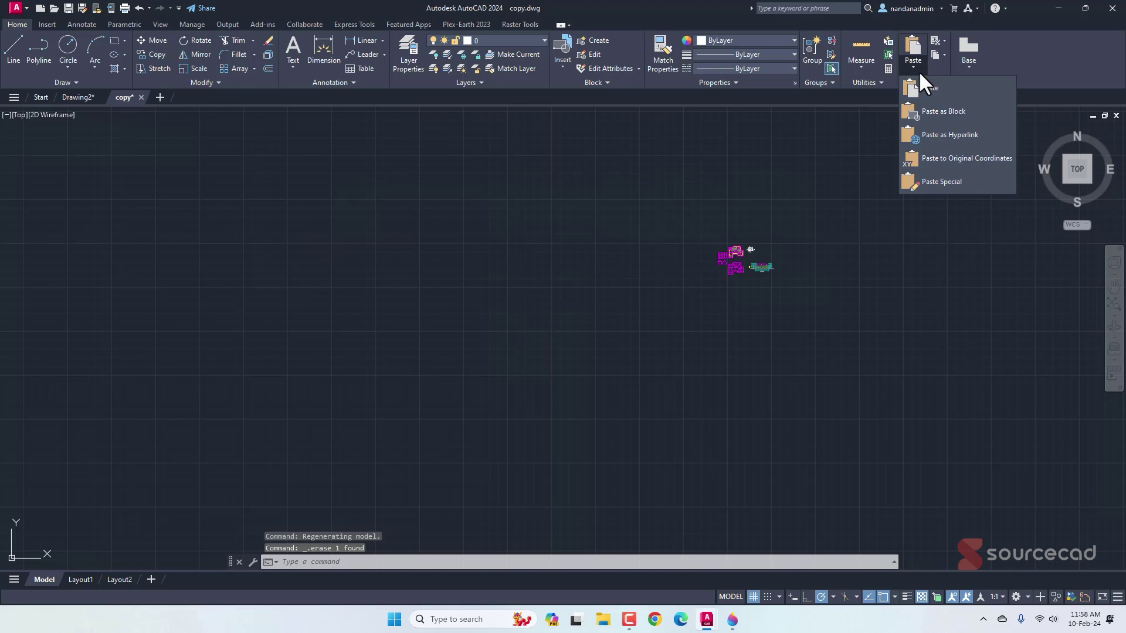
pyautogui.click(942, 182)
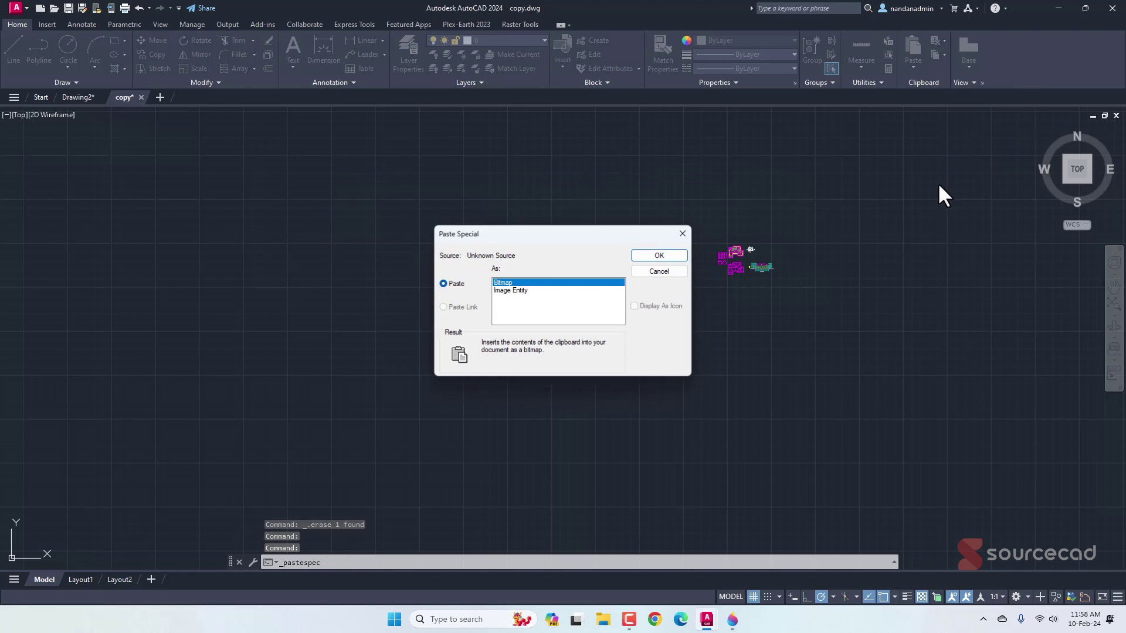
pyautogui.click(635, 259)
pyautogui.click(769, 250)
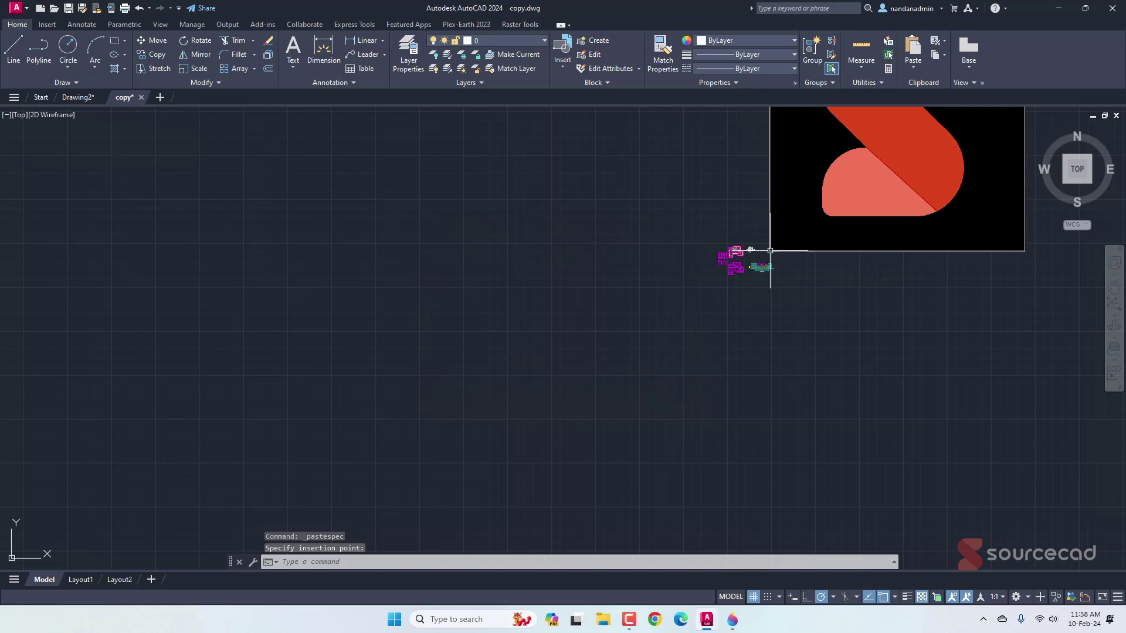
# Shrink the logo with a corner grip to a small square beside the house drawings.
pyautogui.scroll(-4, 813, 258)
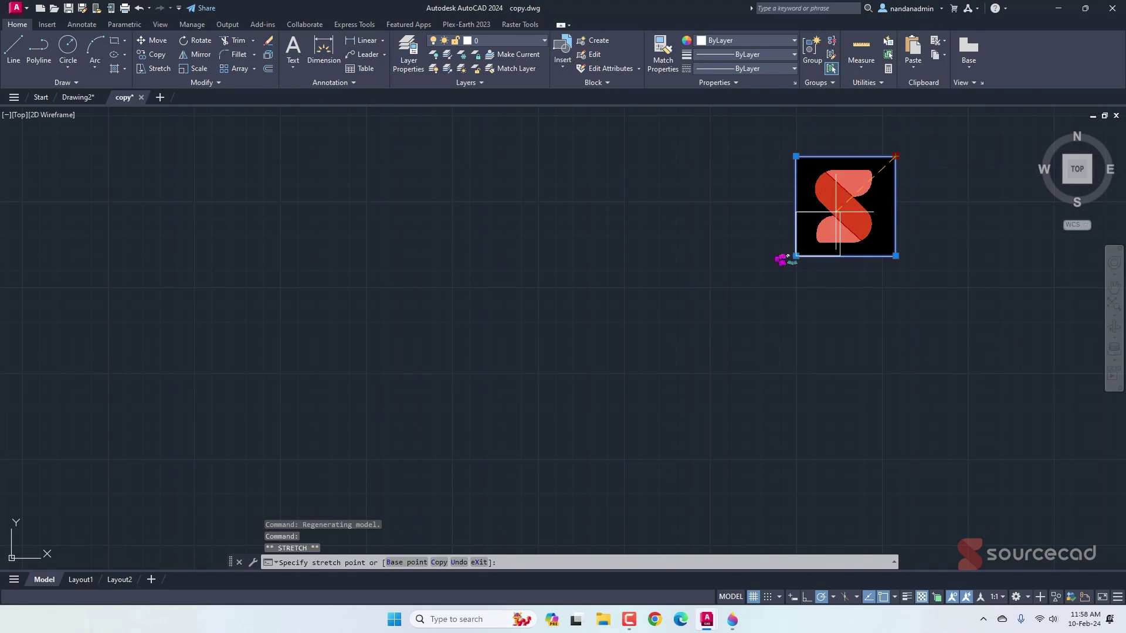
pyautogui.click(810, 241)
pyautogui.scroll(6, 801, 249)
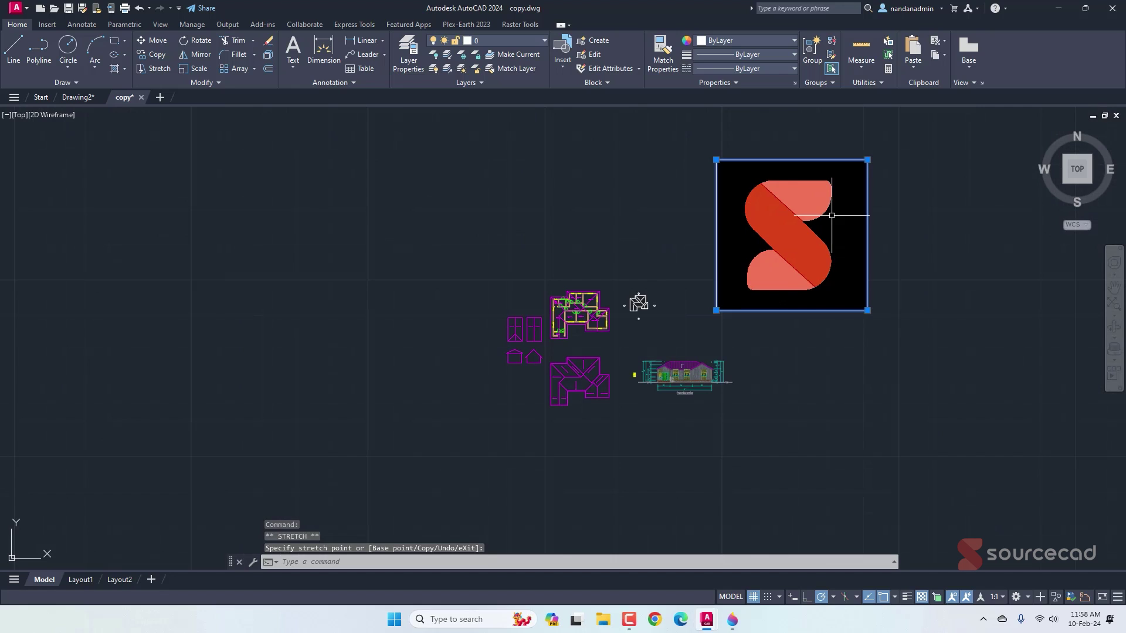
pyautogui.click(743, 281)
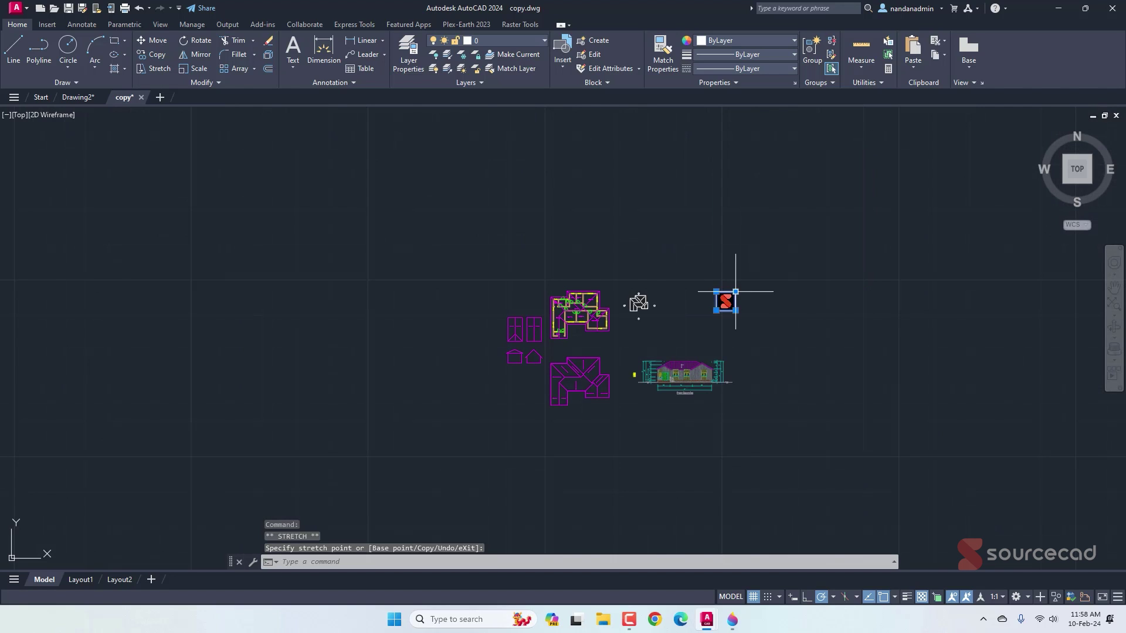
pyautogui.scroll(5, 730, 296)
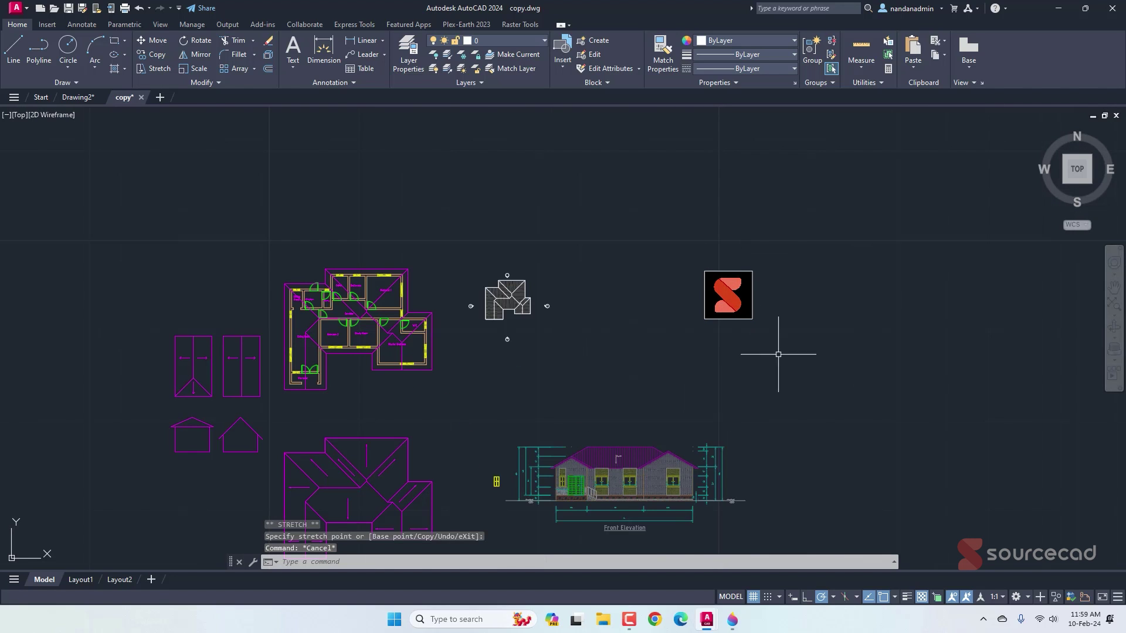
pyautogui.moveTo(738, 392); pyautogui.dragTo(785, 307, button='middle')
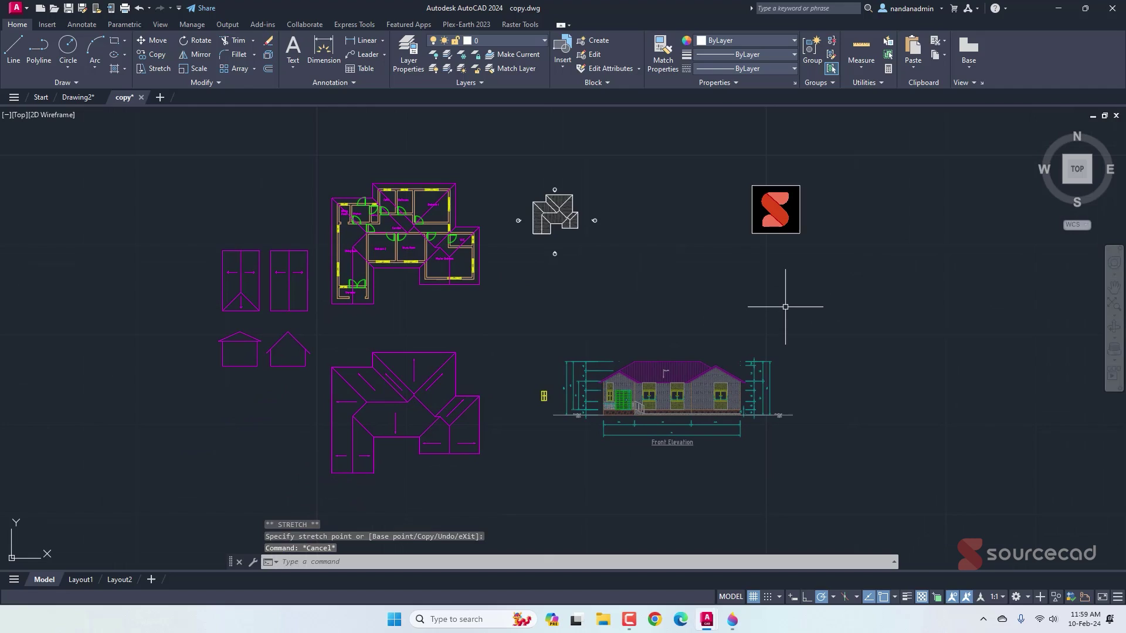